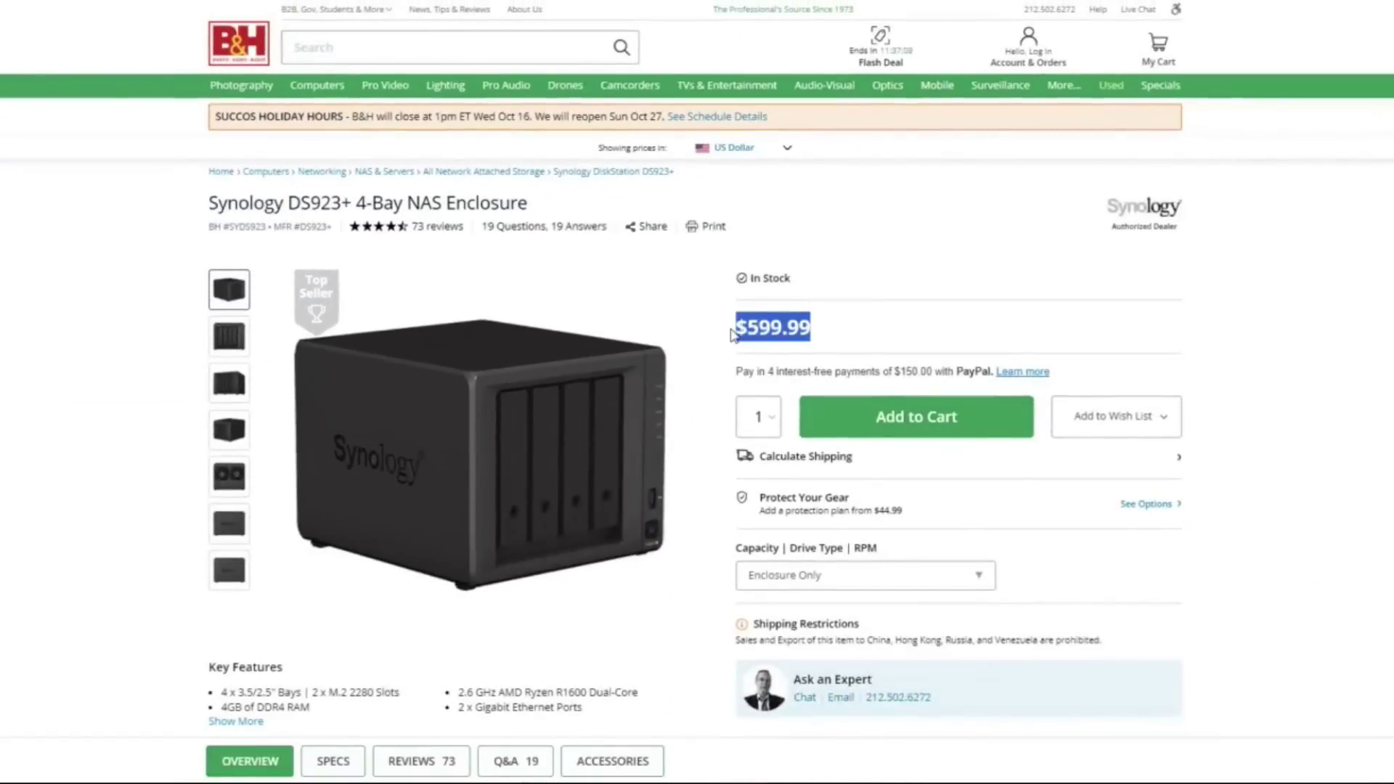
Scroll the B&H listing and view the QNAP TS-464 specifications.
scroll(732, 332, "down", 15)
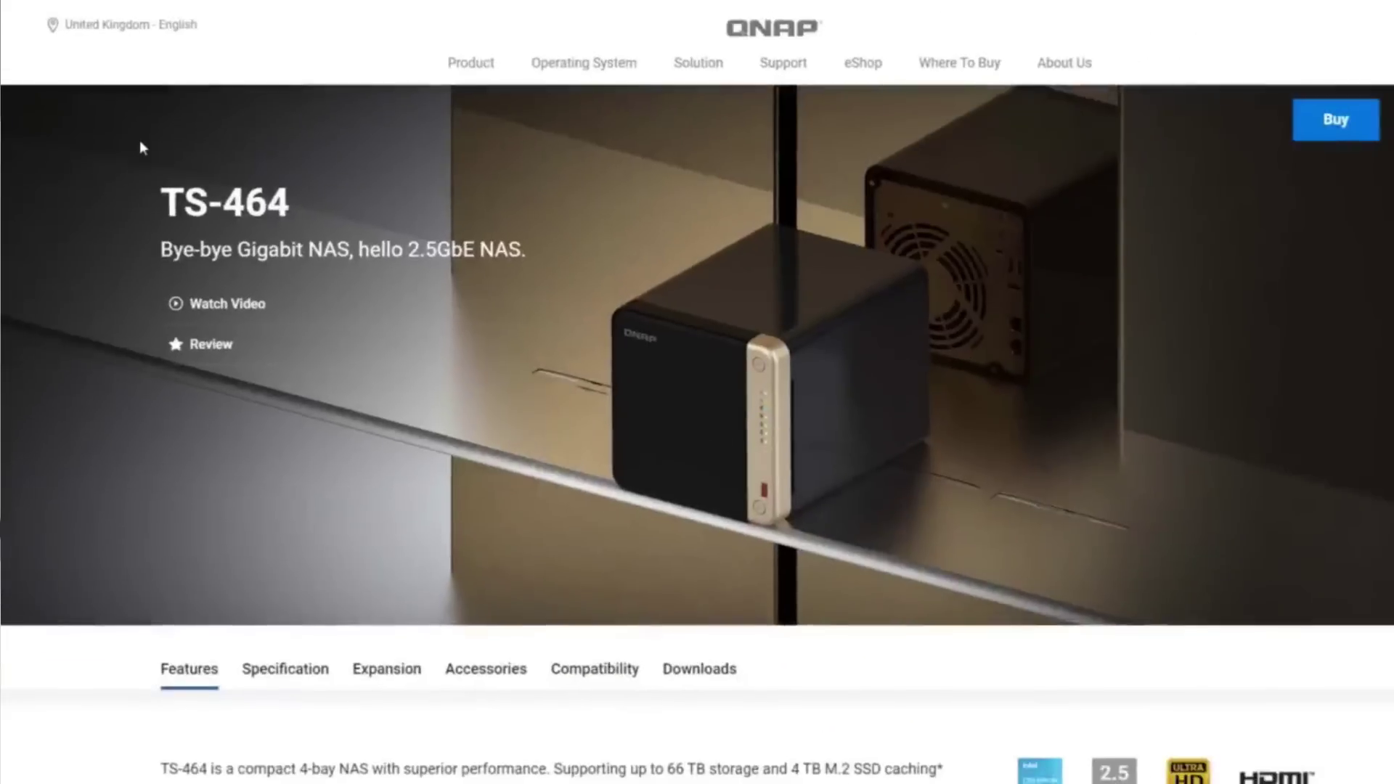
scroll(141, 149, "down", 4)
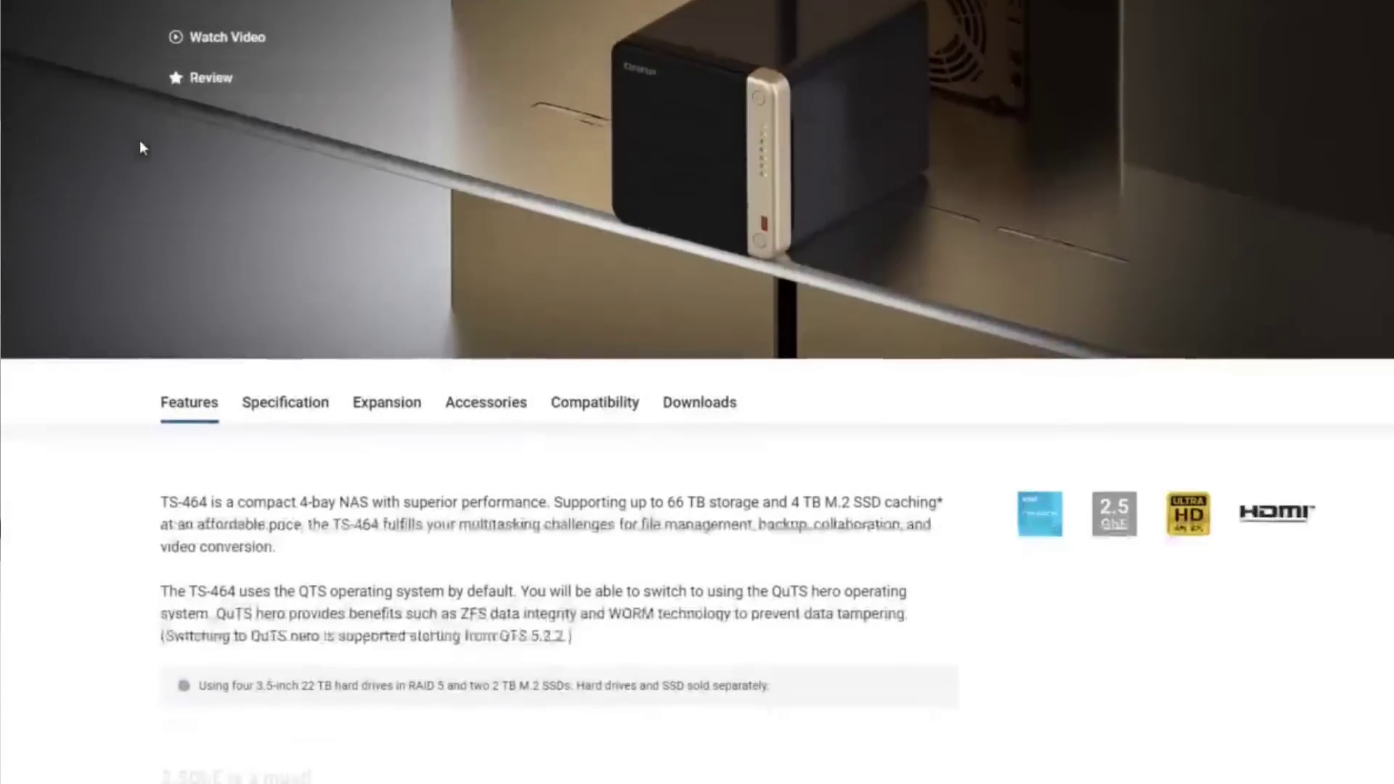
left_click(304, 407)
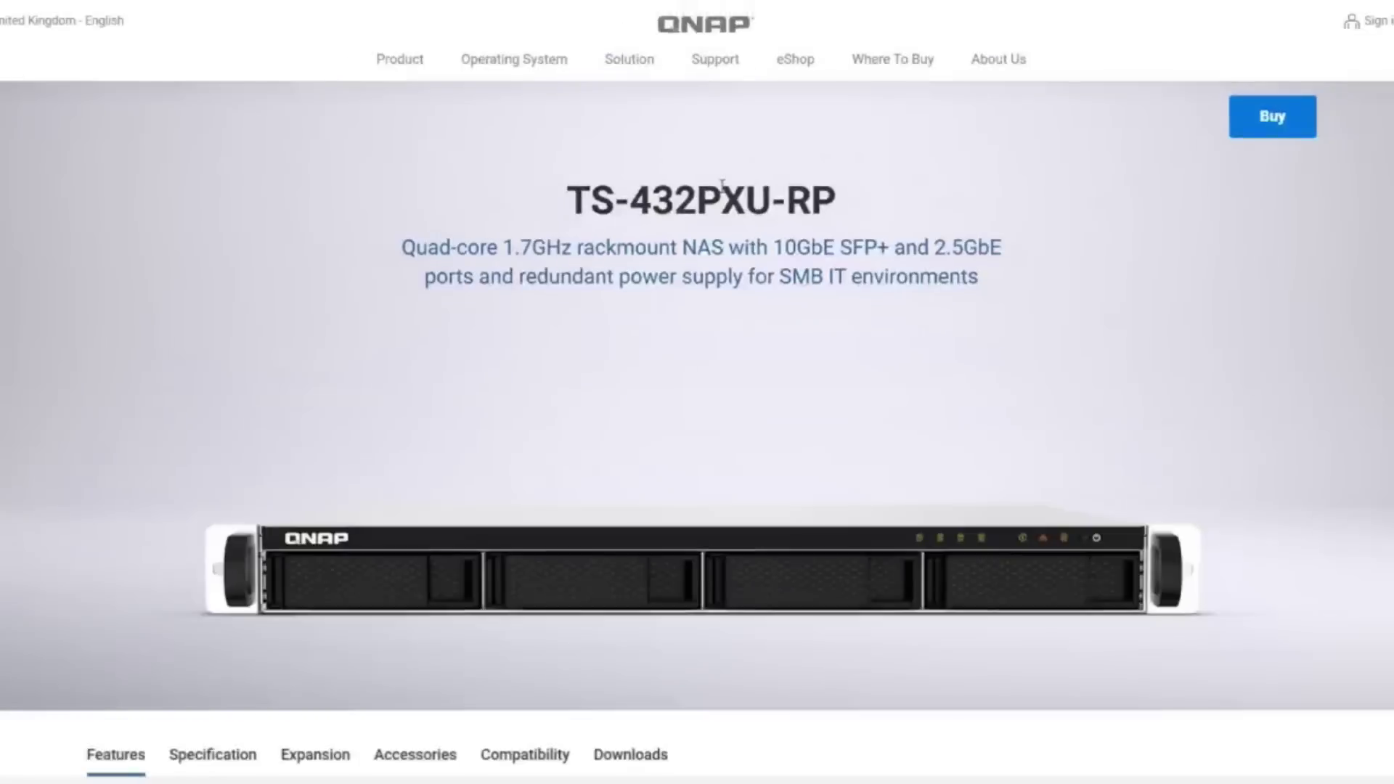
scroll(722, 186, "down", 2)
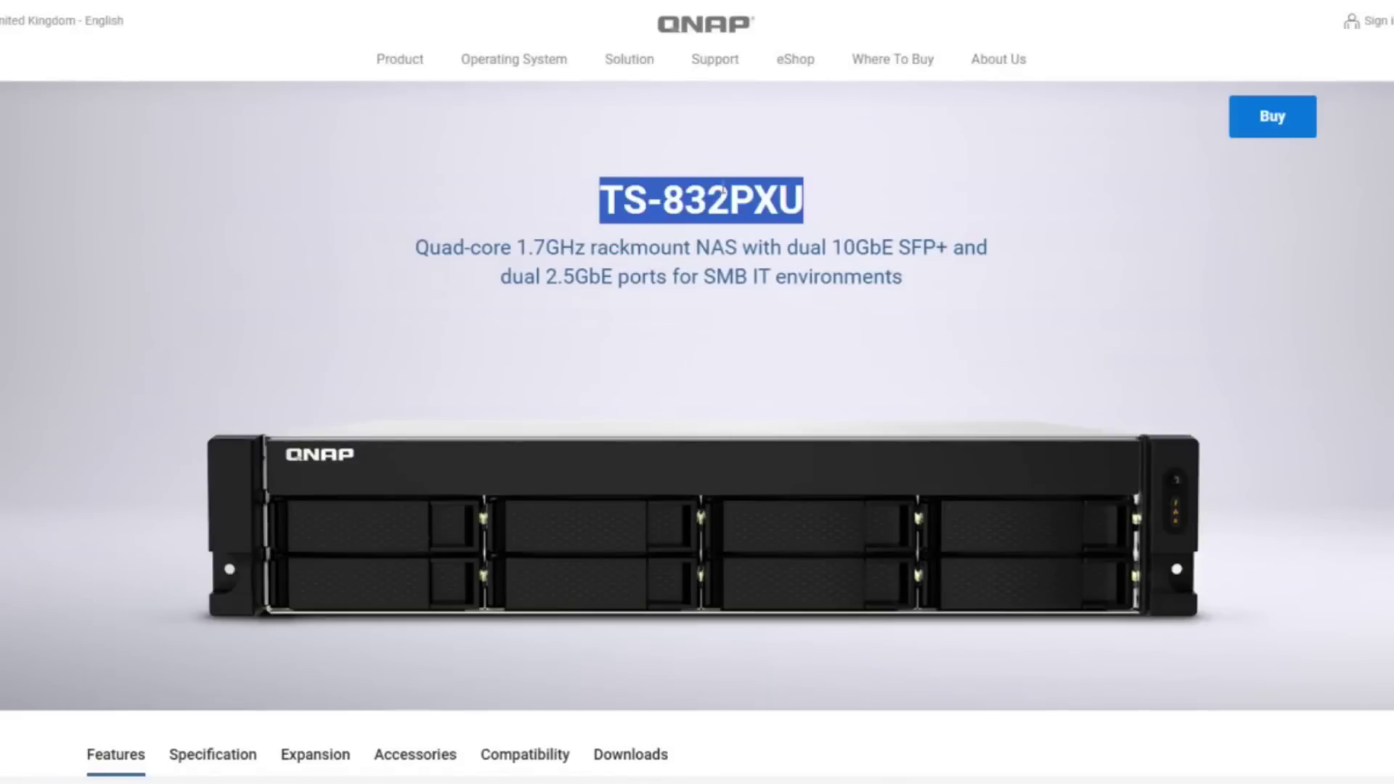
left_click(724, 190)
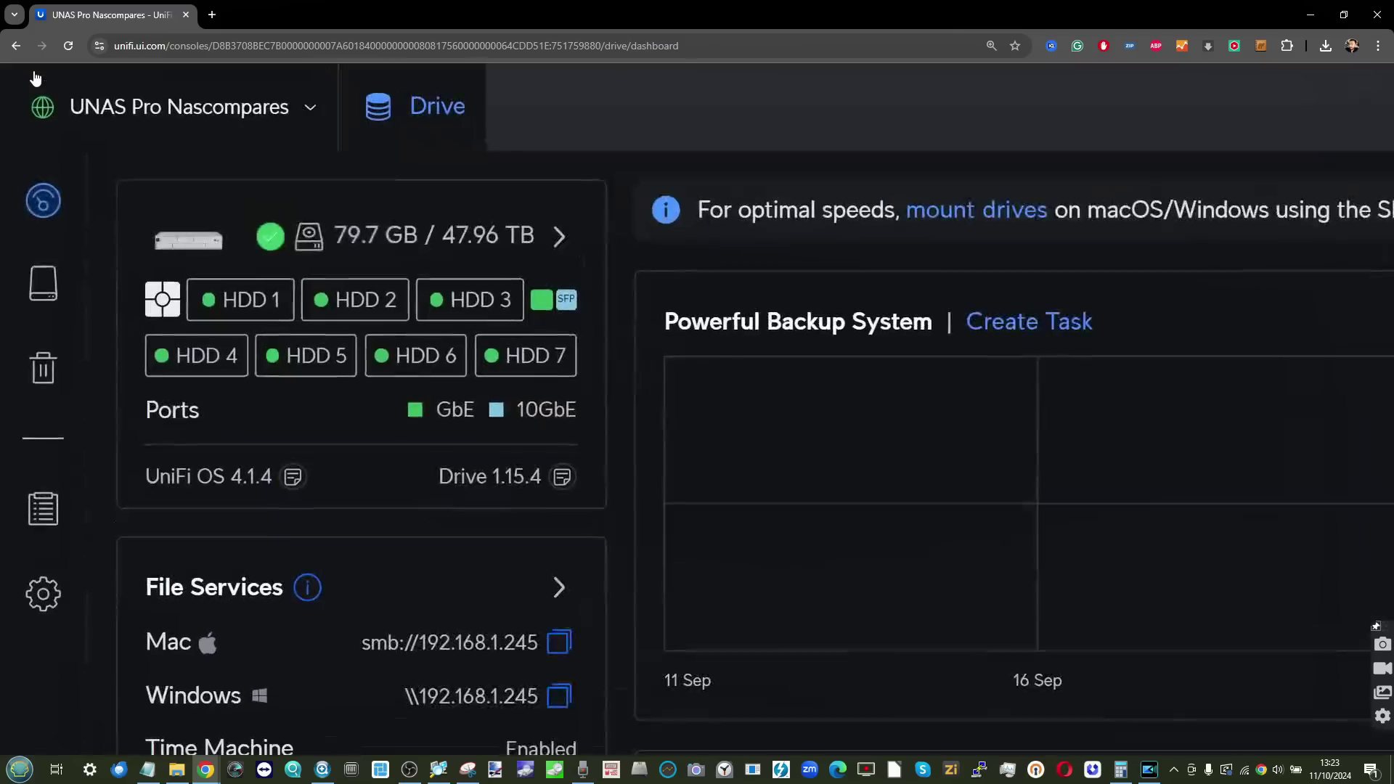
Browse the All Files drive list, zoom the page out, and return to the dashboard.
scroll(57, 104, "down", 1)
scroll(347, 216, "up", 1)
left_click(60, 286)
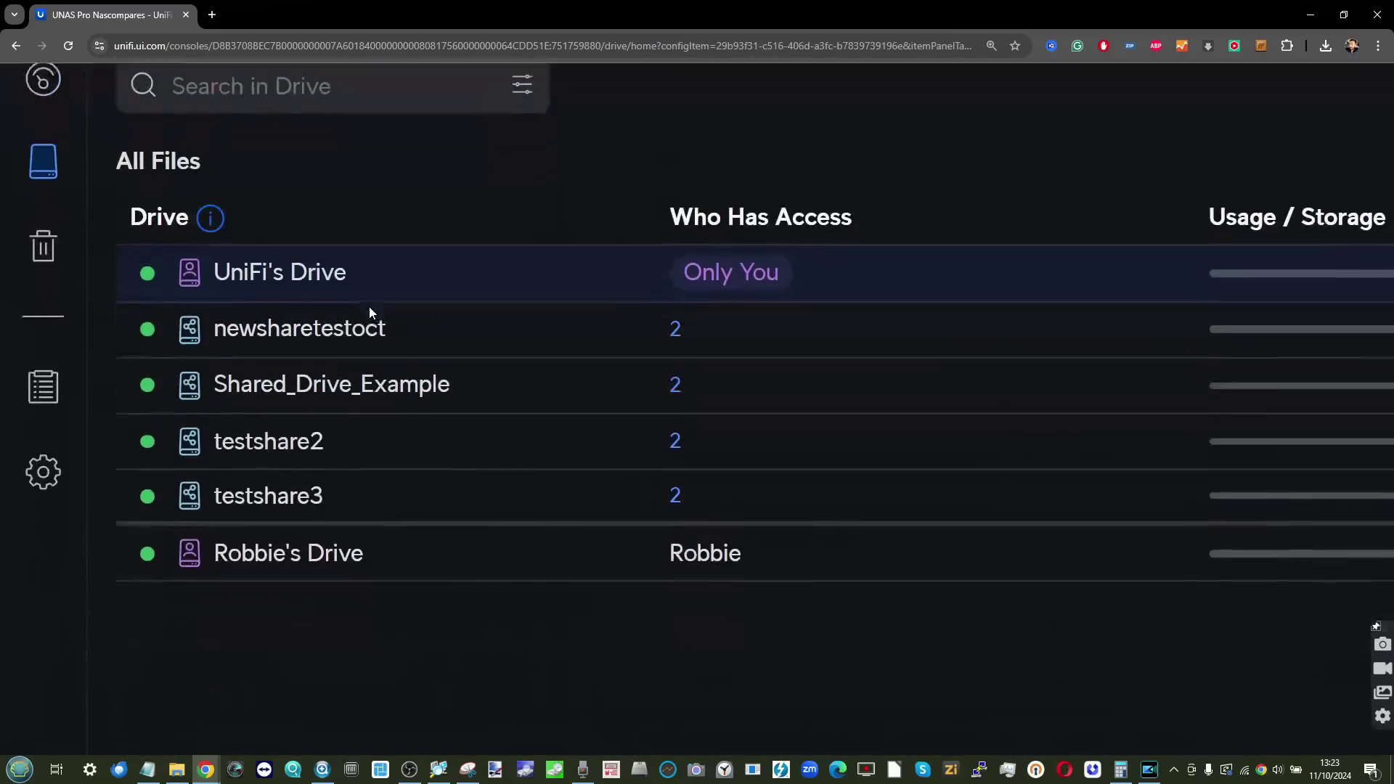
key("ctrl+minus")
key("ctrl+minus")
key("ctrl+minus")
key("ctrl+minus")
key("ctrl+minus")
left_click(19, 125)
Review the Control Plane storage configuration and its storage protection options.
left_click(254, 143)
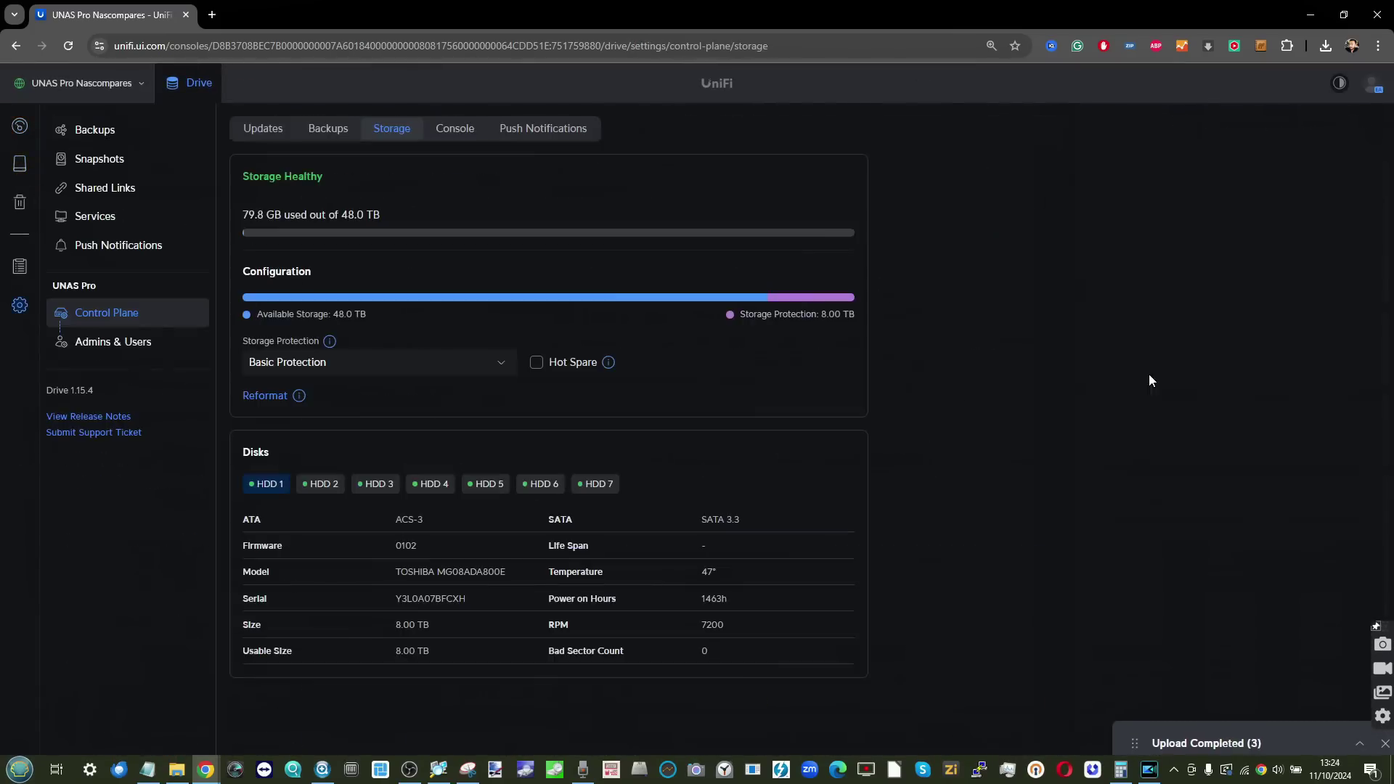
key("ctrl+plus")
key("ctrl+plus")
key("ctrl+plus")
key("ctrl+plus")
left_click(290, 377)
left_click(361, 421)
mouse_move(636, 378)
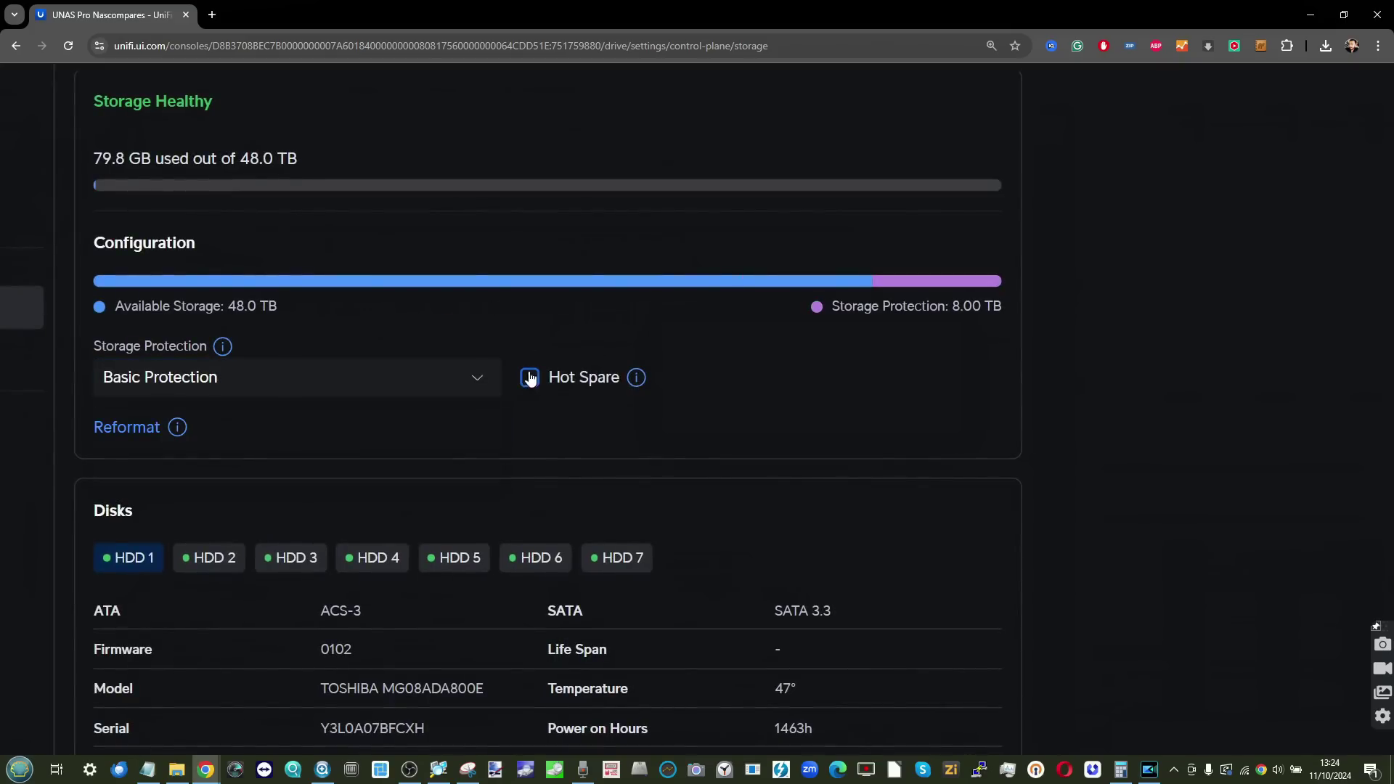
scroll(493, 412, "down", 1)
key("ctrl+minus")
key("ctrl+minus")
key("ctrl+minus")
key("ctrl+minus")
Review the console settings, opening and closing the location map editor.
left_click(454, 128)
scroll(450, 205, "down", 1)
left_click(500, 179)
left_click(991, 200)
scroll(520, 332, "down", 1)
mouse_move(520, 333)
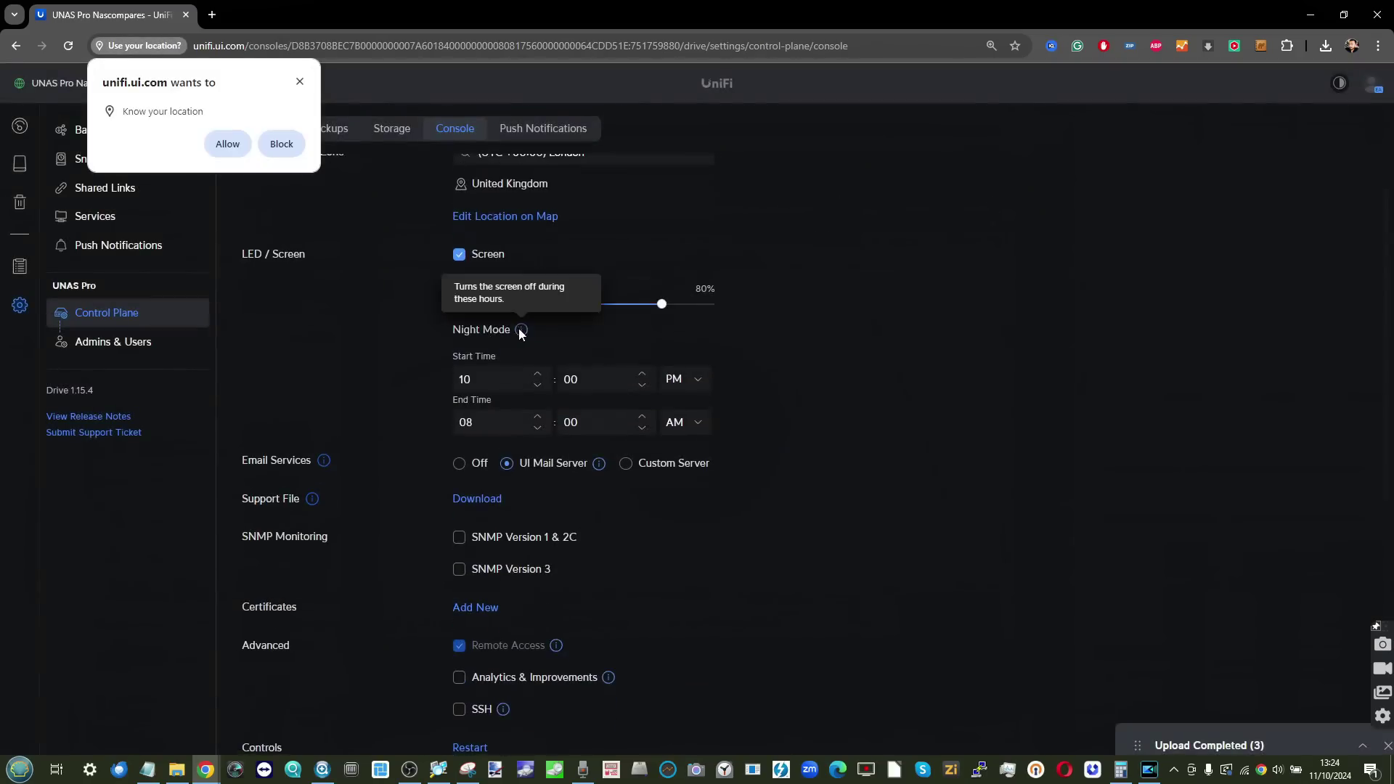
scroll(796, 348, "down", 3)
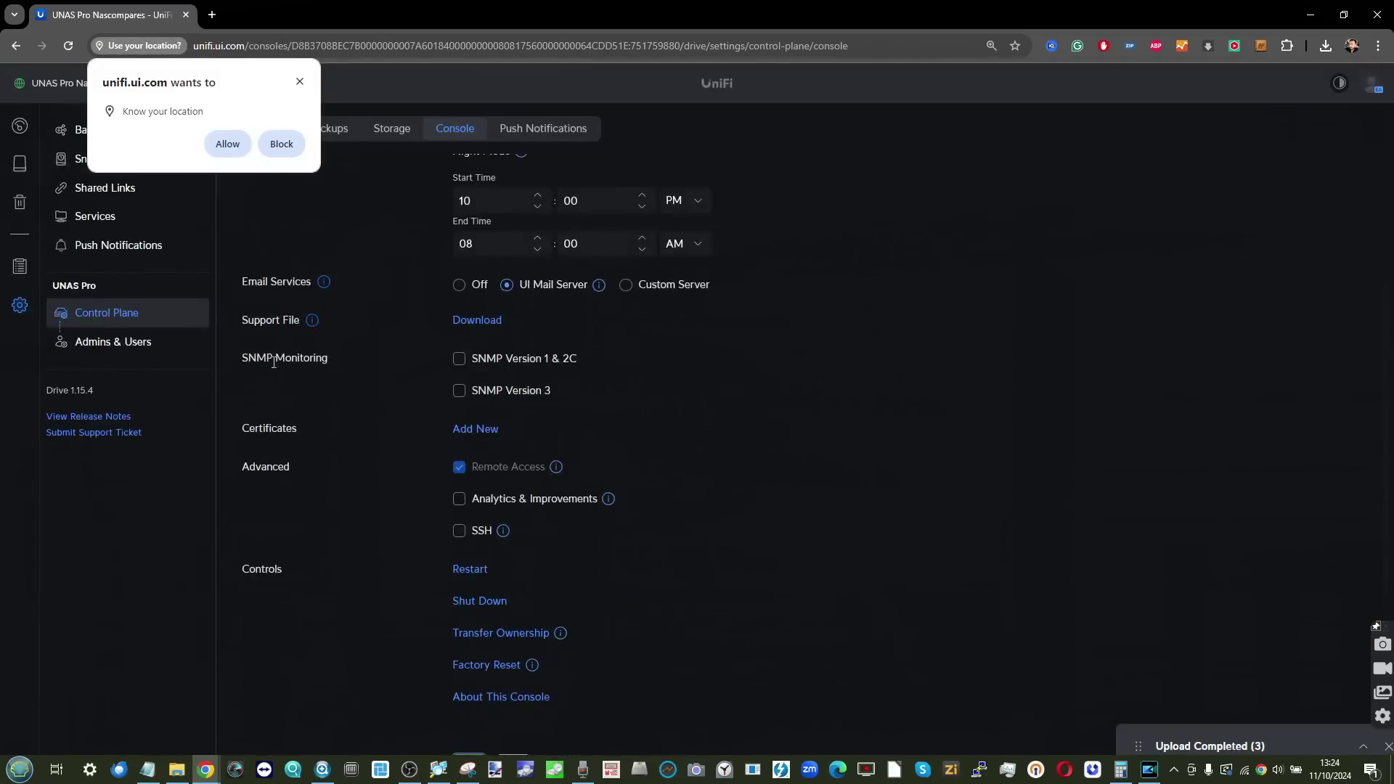
Decline the browser's location request and preview adding a new TLS certificate.
left_click(282, 143)
left_click(476, 372)
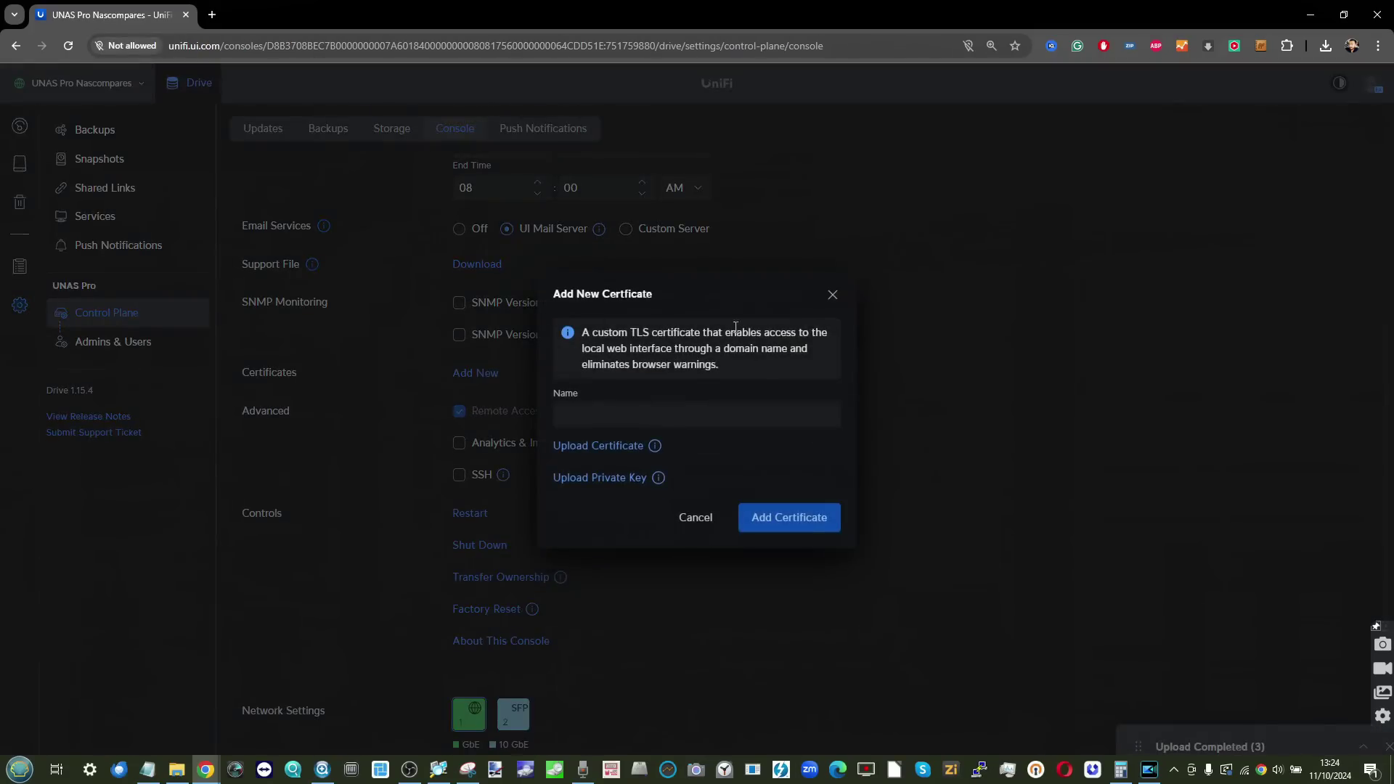
left_click(832, 297)
scroll(460, 311, "down", 4)
View About This Console, then show Admins & Users with the Manage Roles list.
left_click(498, 408)
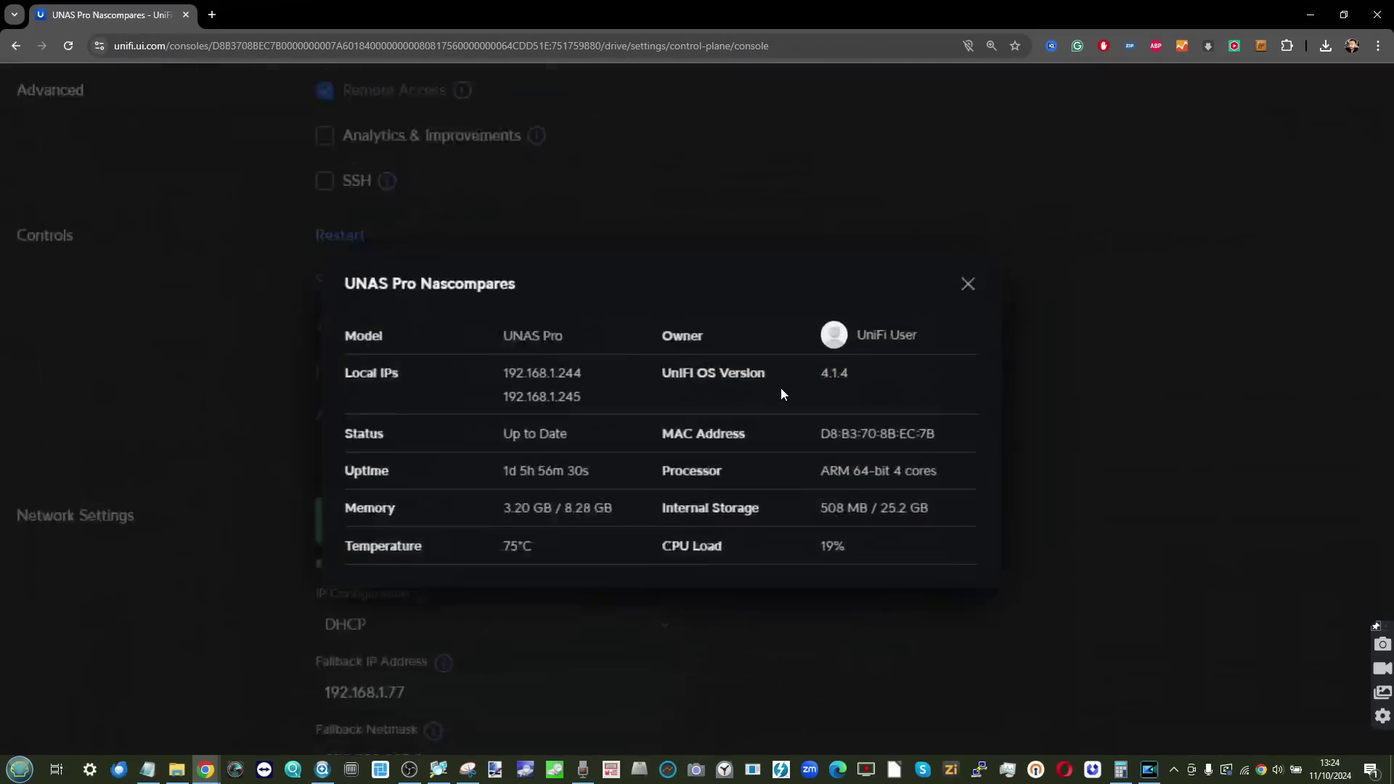
left_click(102, 357)
left_click(614, 180)
Inspect Identity Endpoint settings and the Add to an Existing Workspace instructions.
left_click(397, 128)
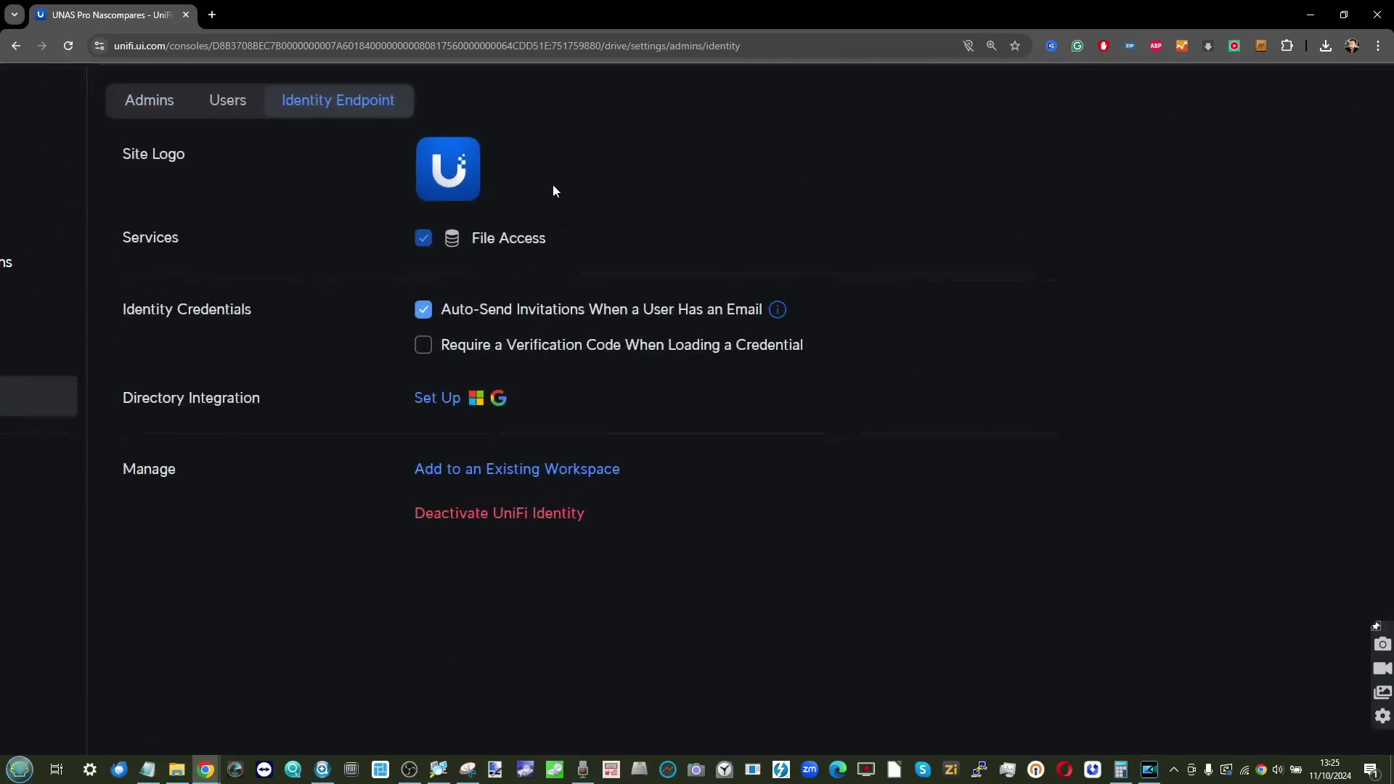
triple_click(491, 385)
left_click(549, 456)
scroll(962, 455, "down", 1)
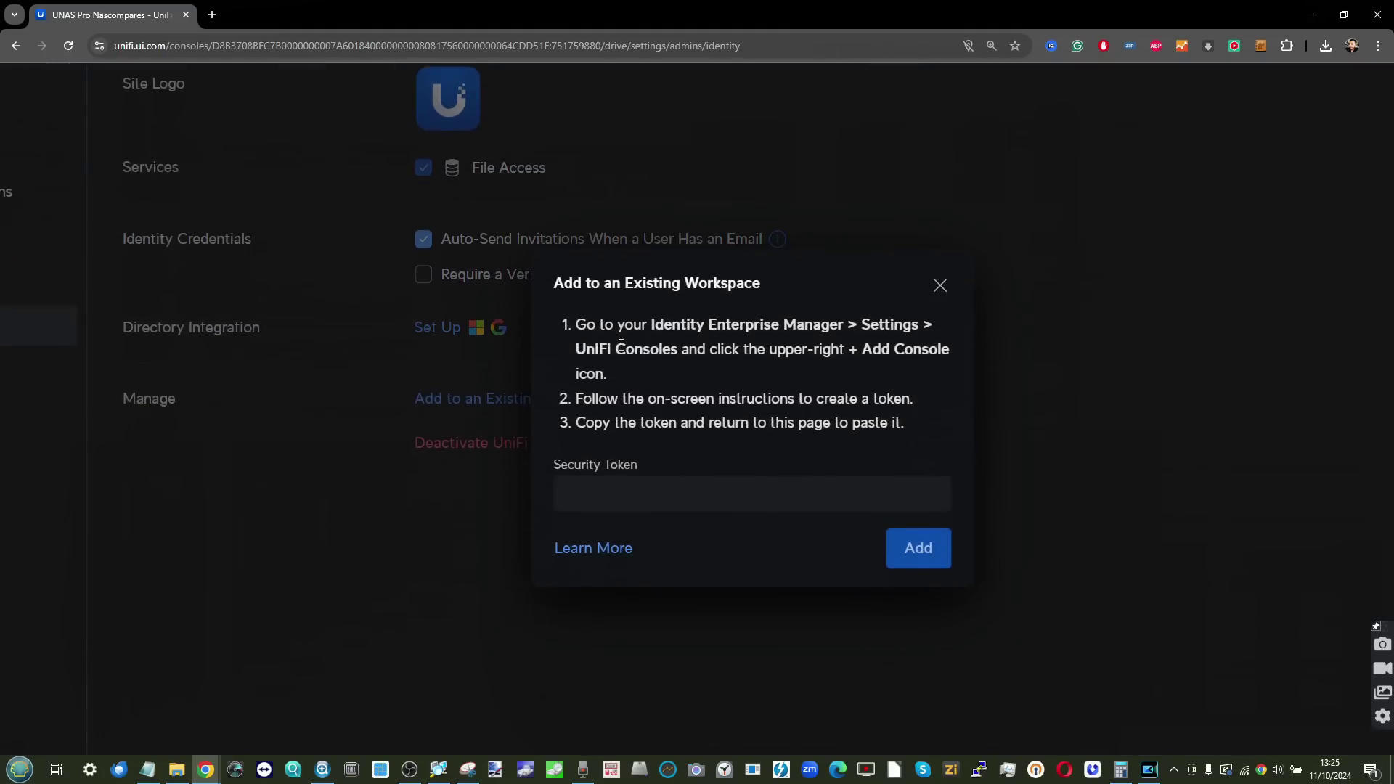
left_click_drag(576, 324, 817, 418)
left_click(940, 285)
left_click(261, 128)
Visit Services, Backups and Snapshots, then open one drive's snapshot settings.
left_click(101, 216)
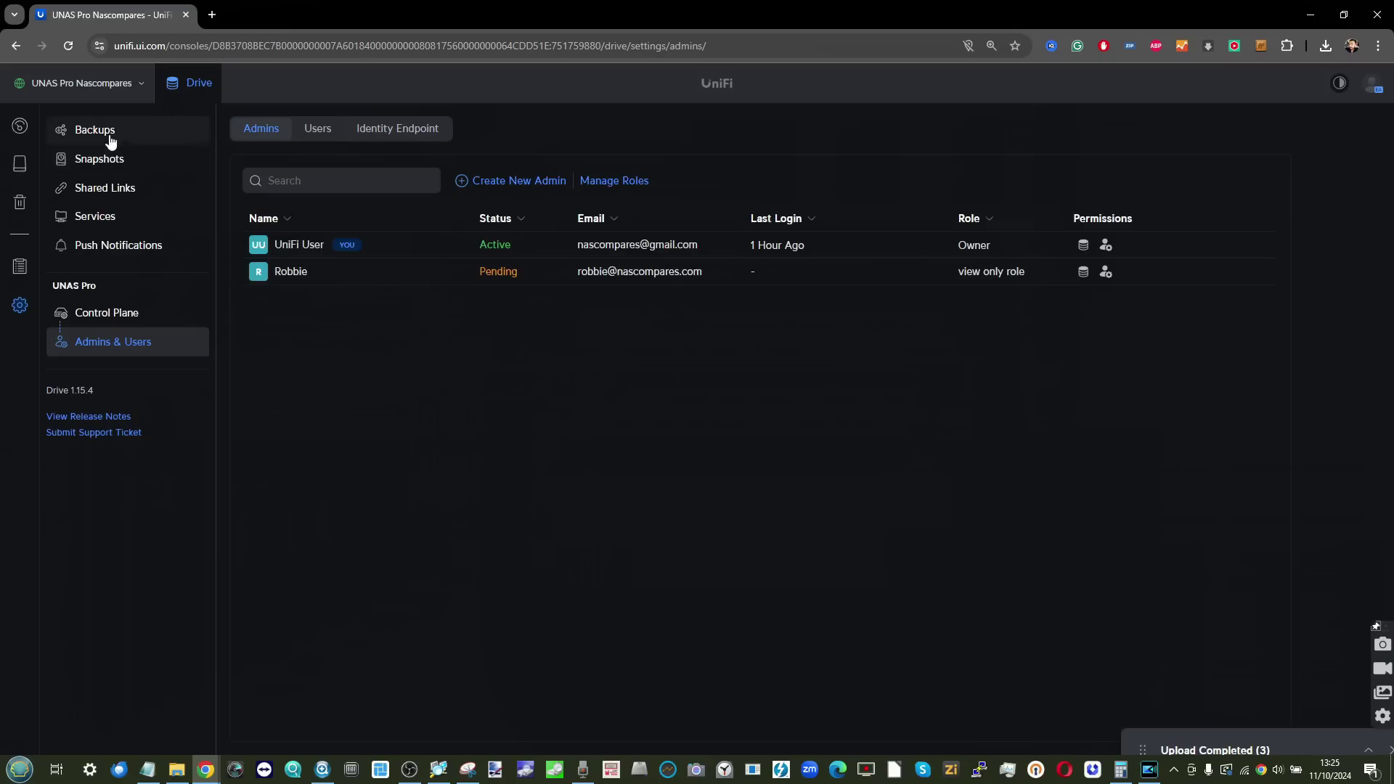
left_click(116, 130)
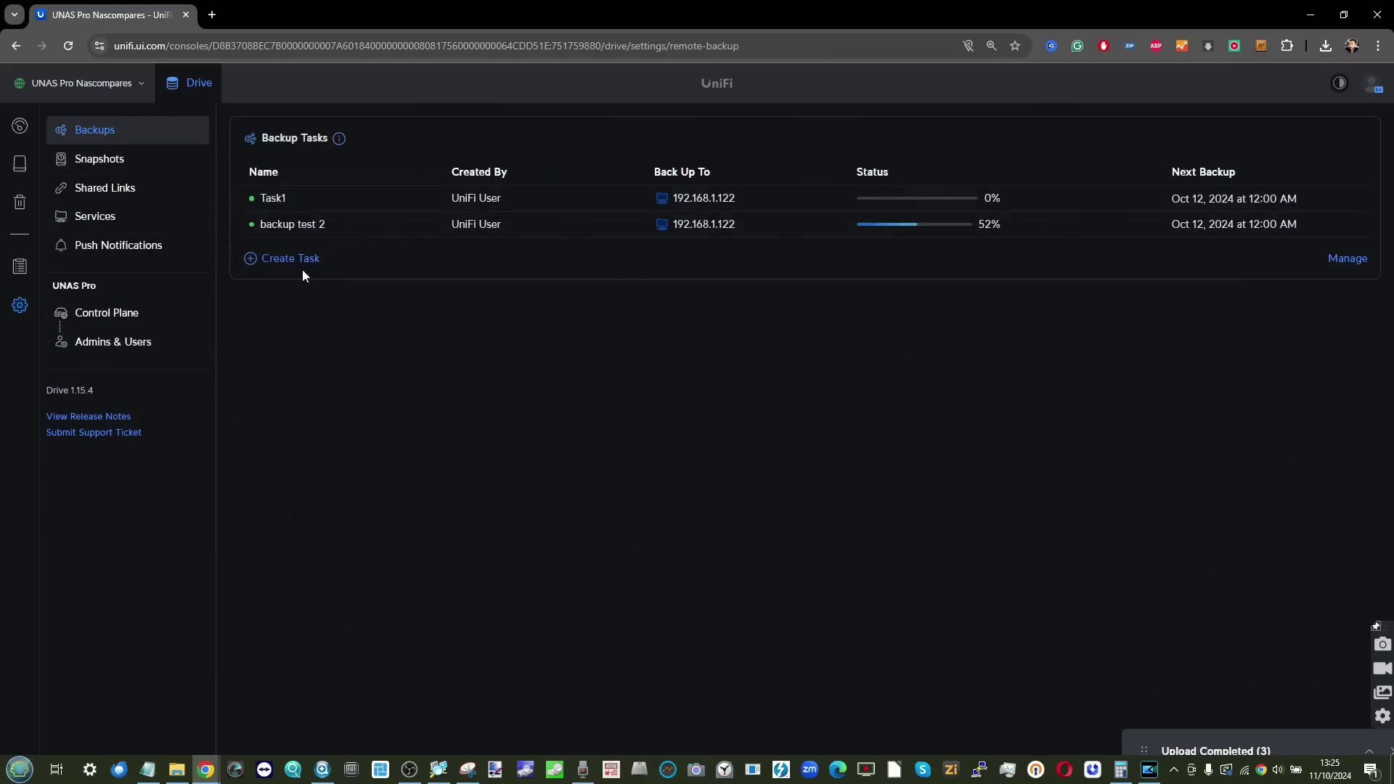
left_click(102, 159)
left_click(542, 274)
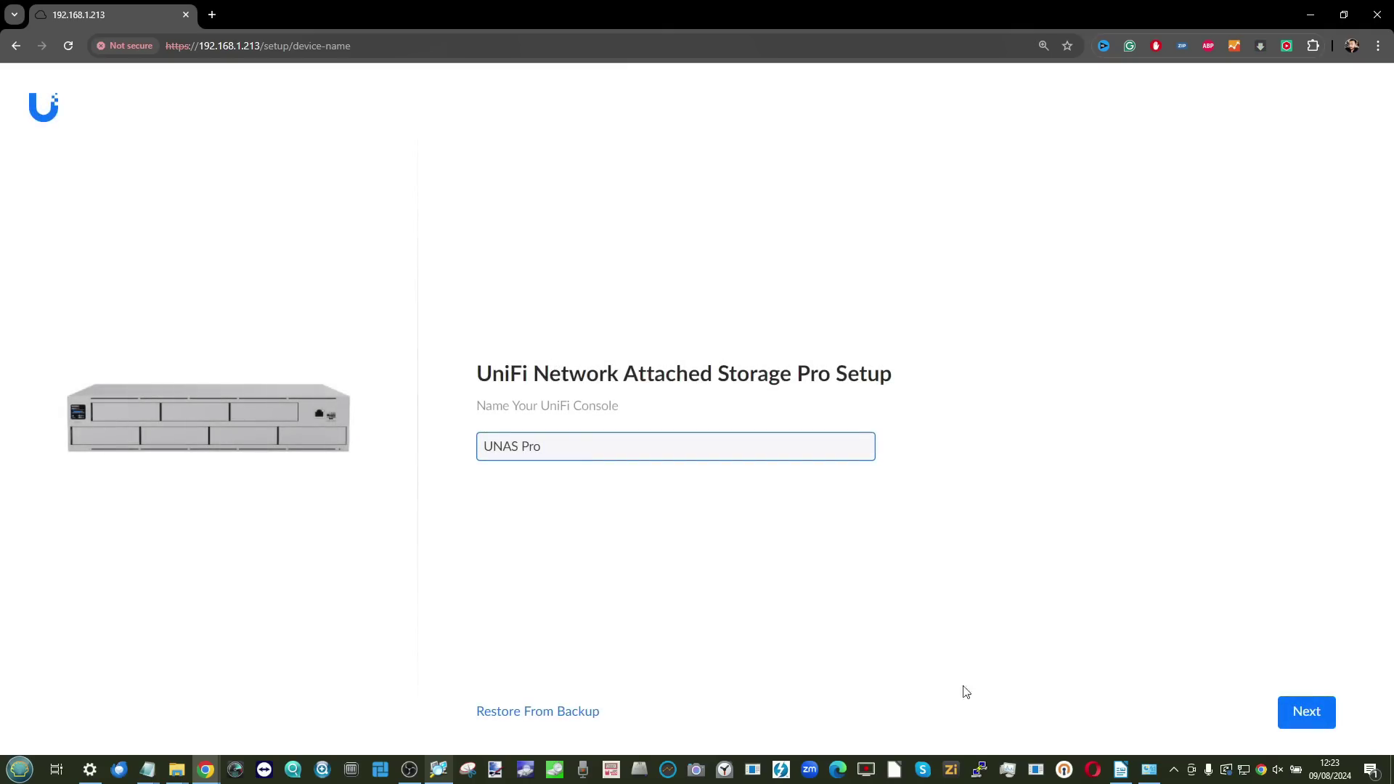
Keep the console name UNAS Pro and proceed without a UI account, confirming the skip.
left_click(1291, 712)
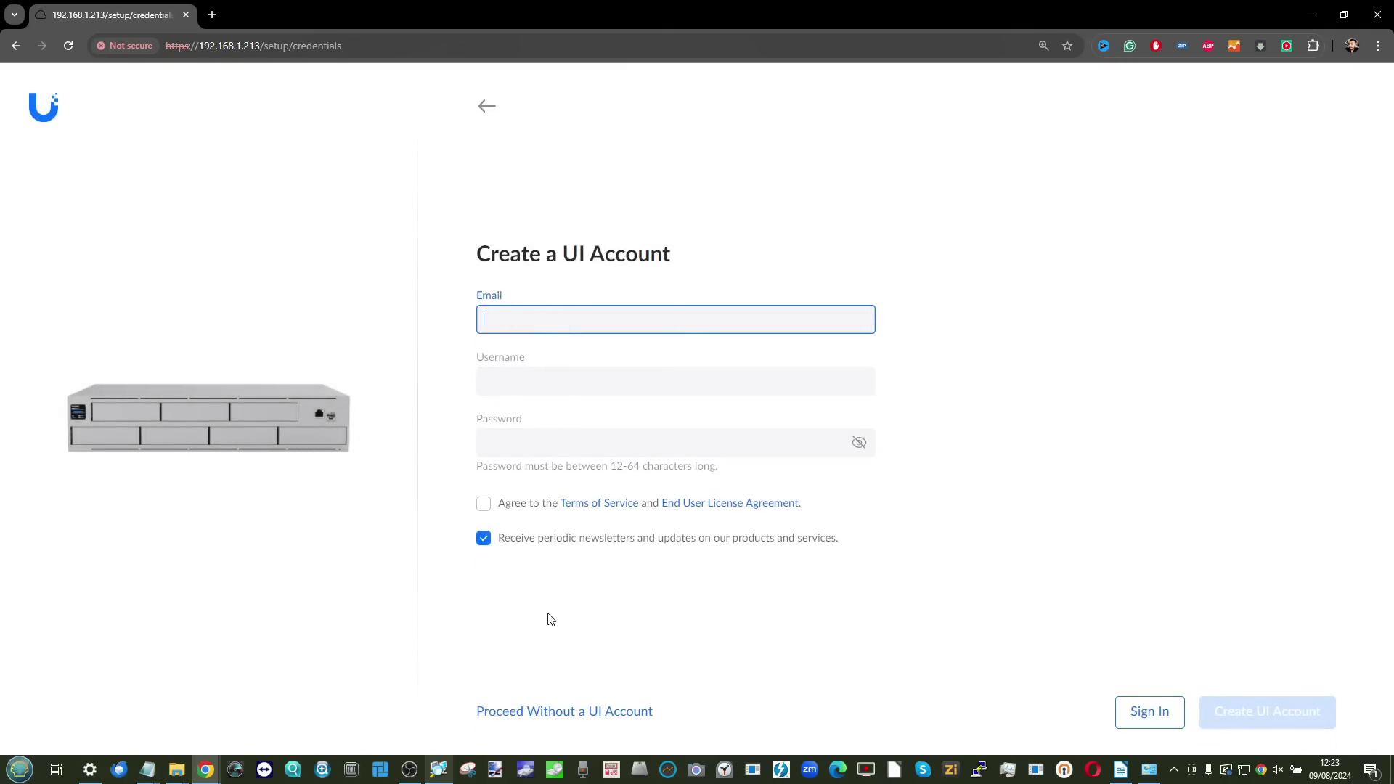
left_click(528, 719)
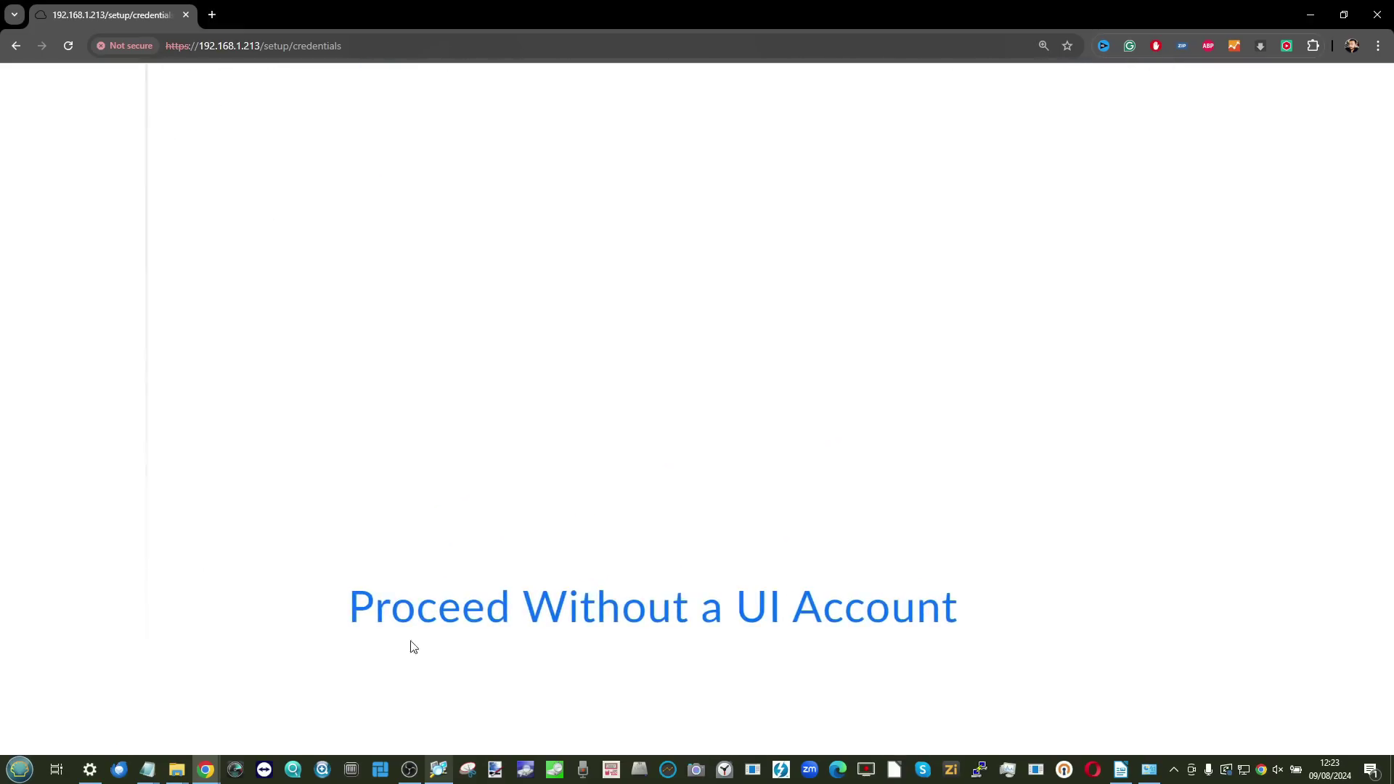
left_click_drag(427, 608, 1014, 627)
scroll(904, 679, "down", 5)
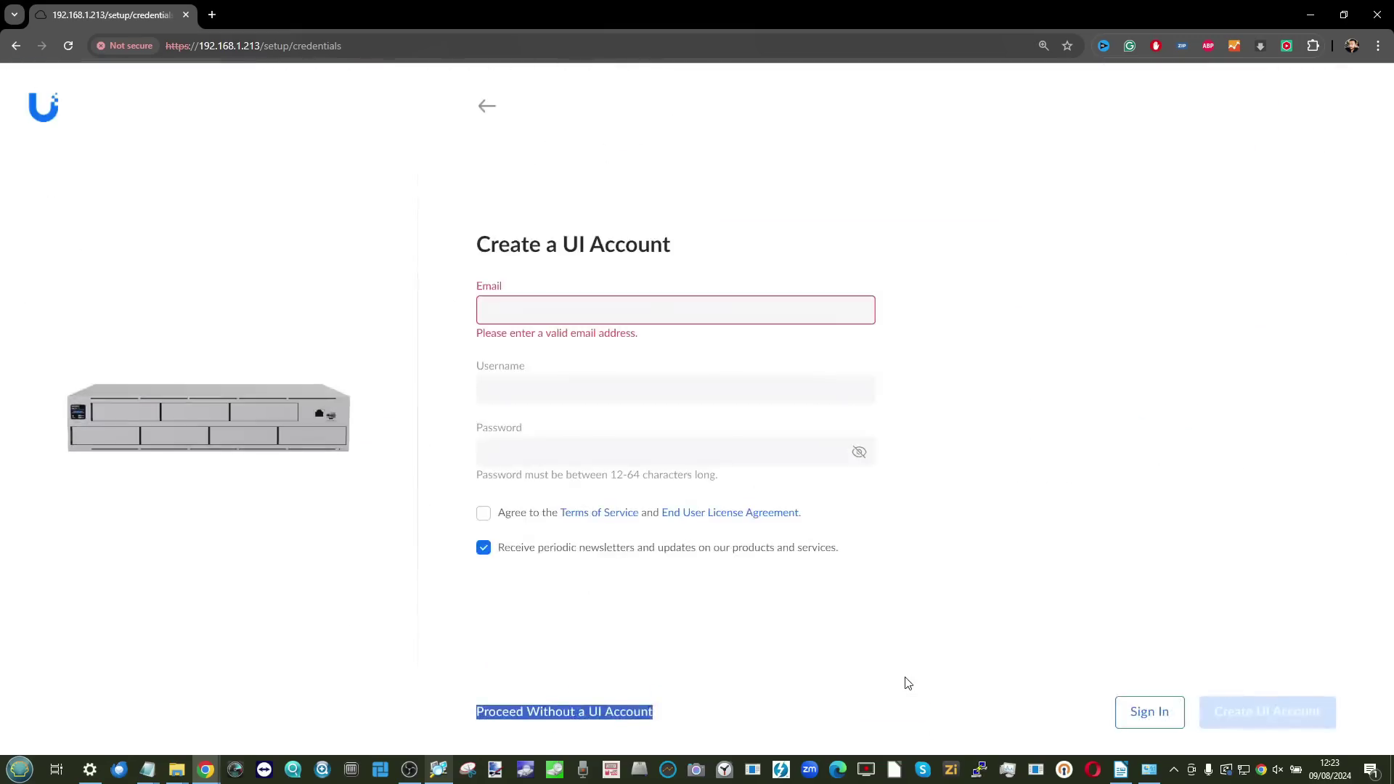
left_click(568, 717)
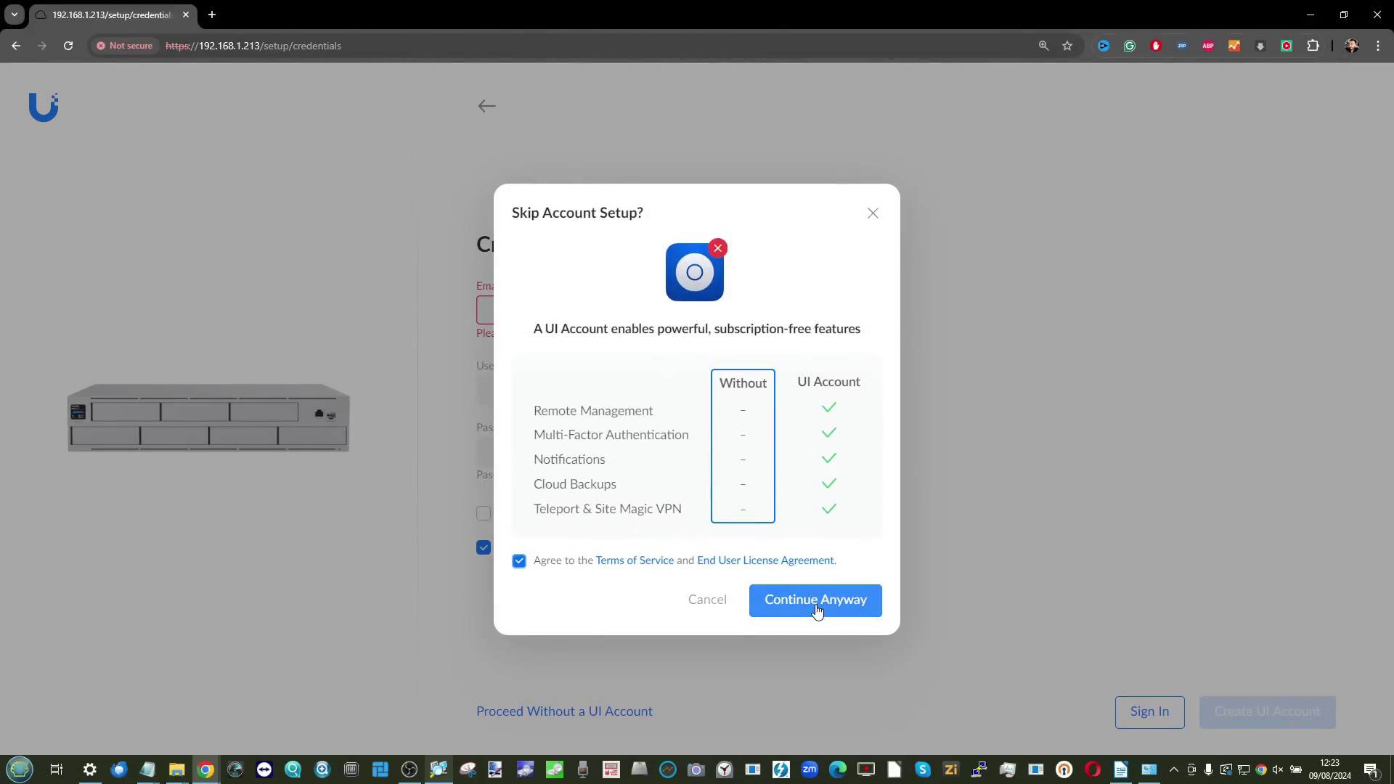
left_click(816, 607)
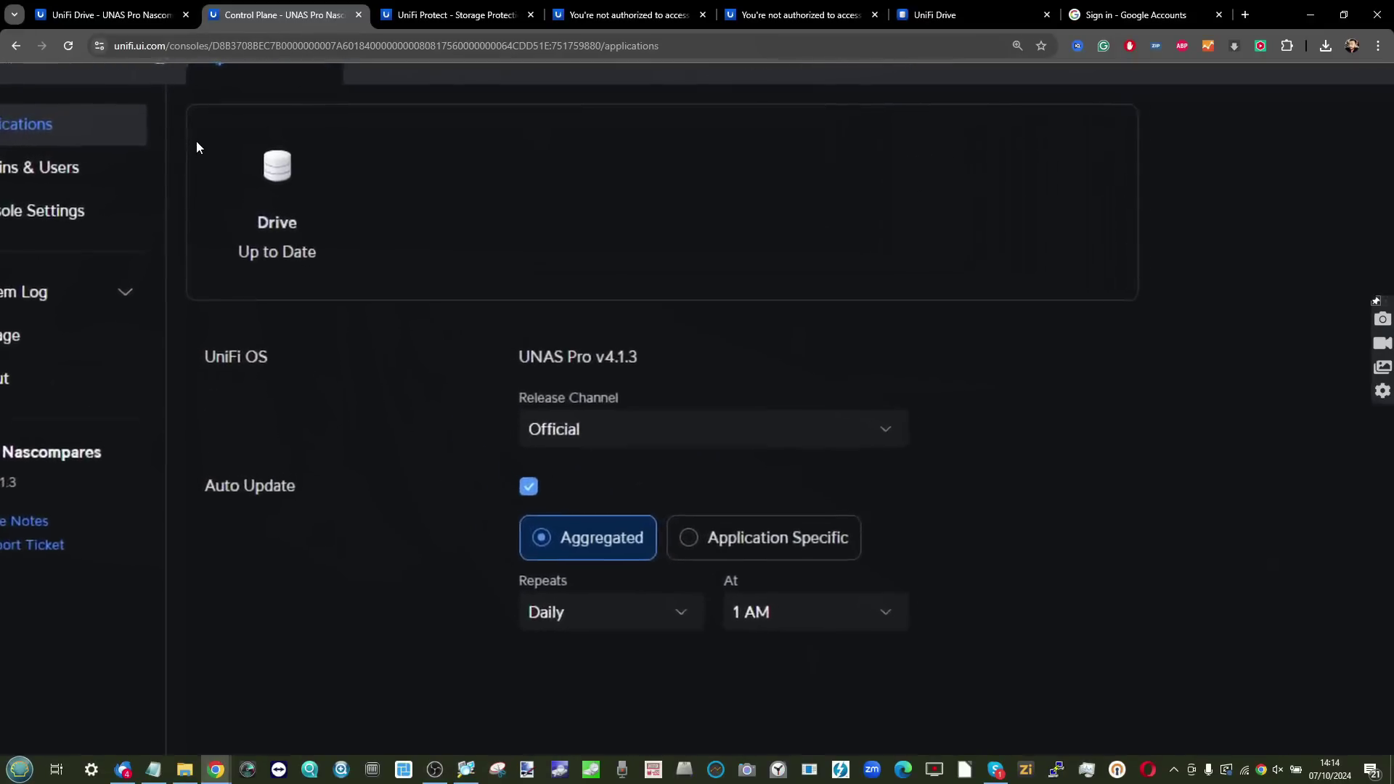
Switch the auto-update release channel to Early Access.
scroll(196, 148, "down", 1)
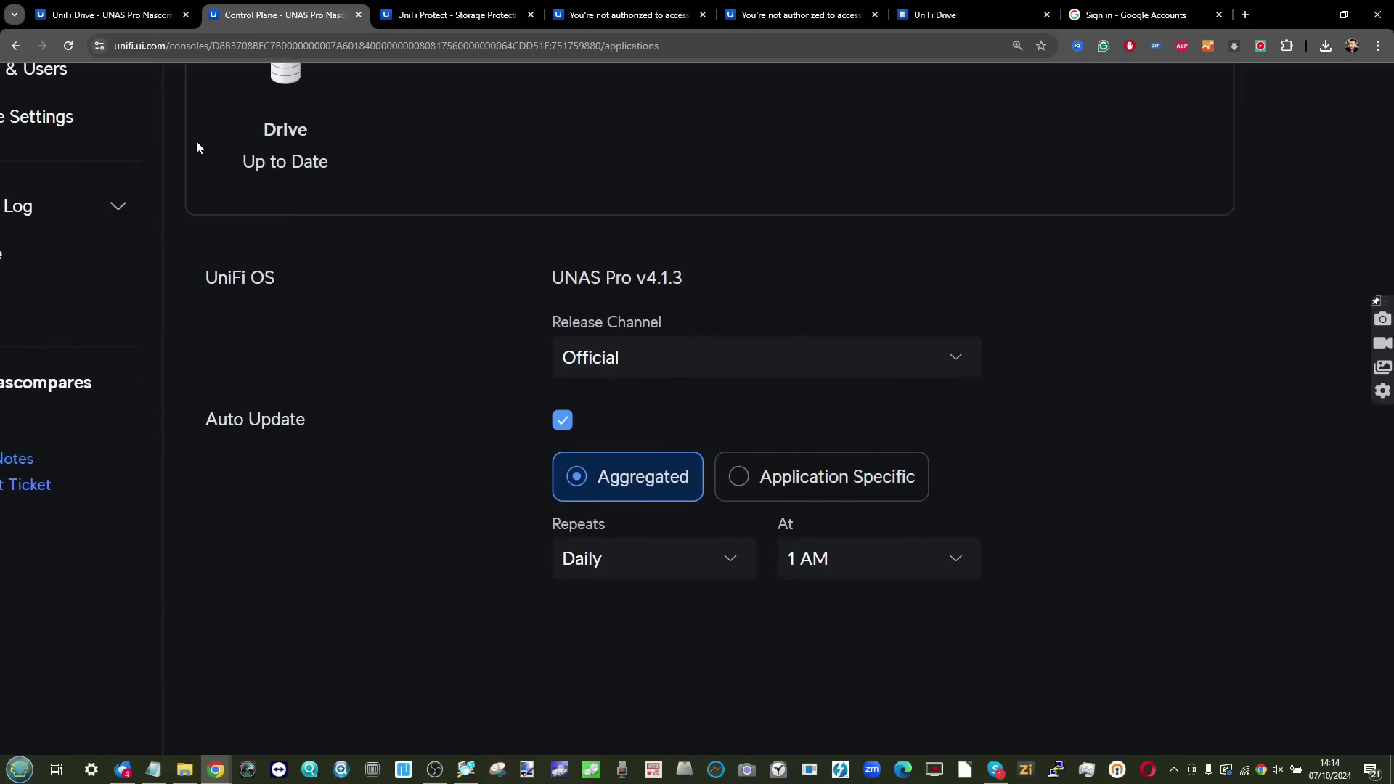
left_click(959, 364)
scroll(891, 448, "down", 1)
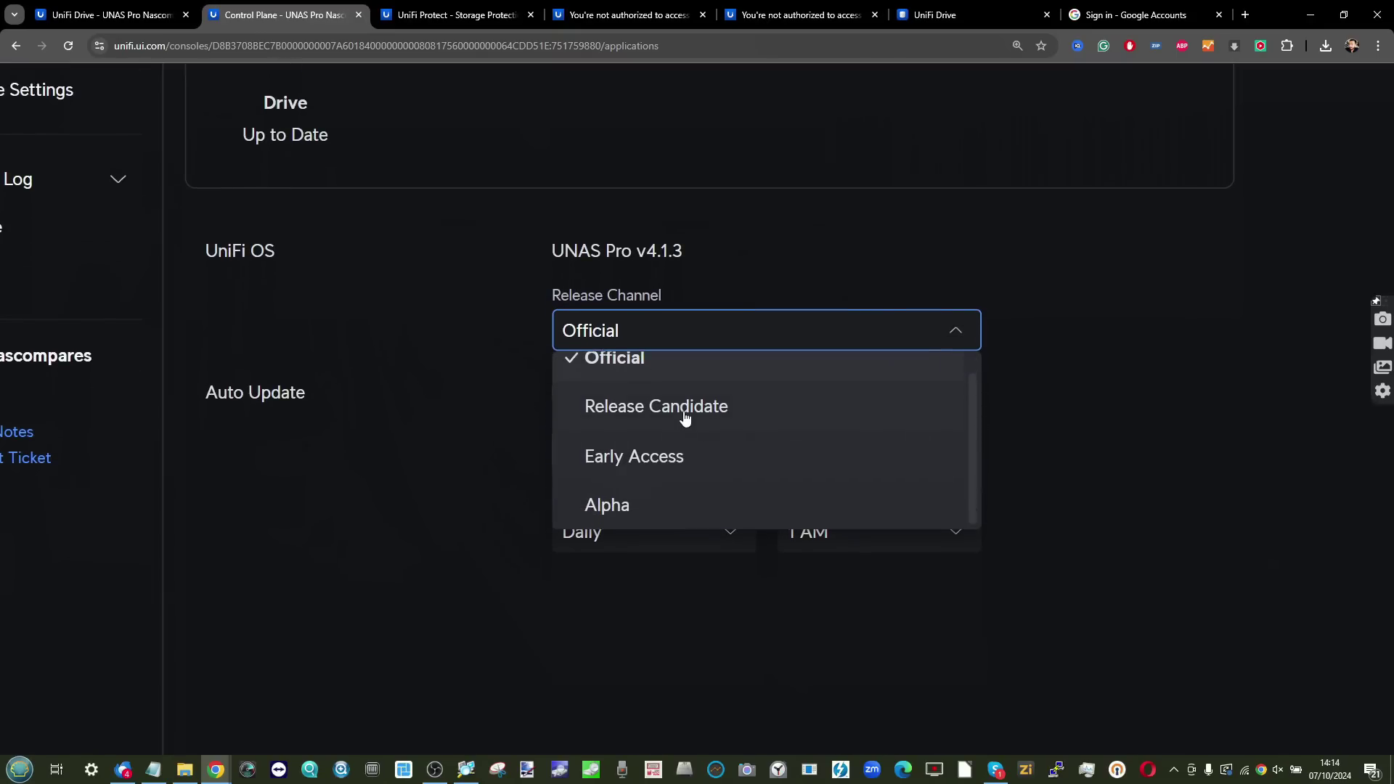
left_click(633, 457)
scroll(624, 330, "down", 3)
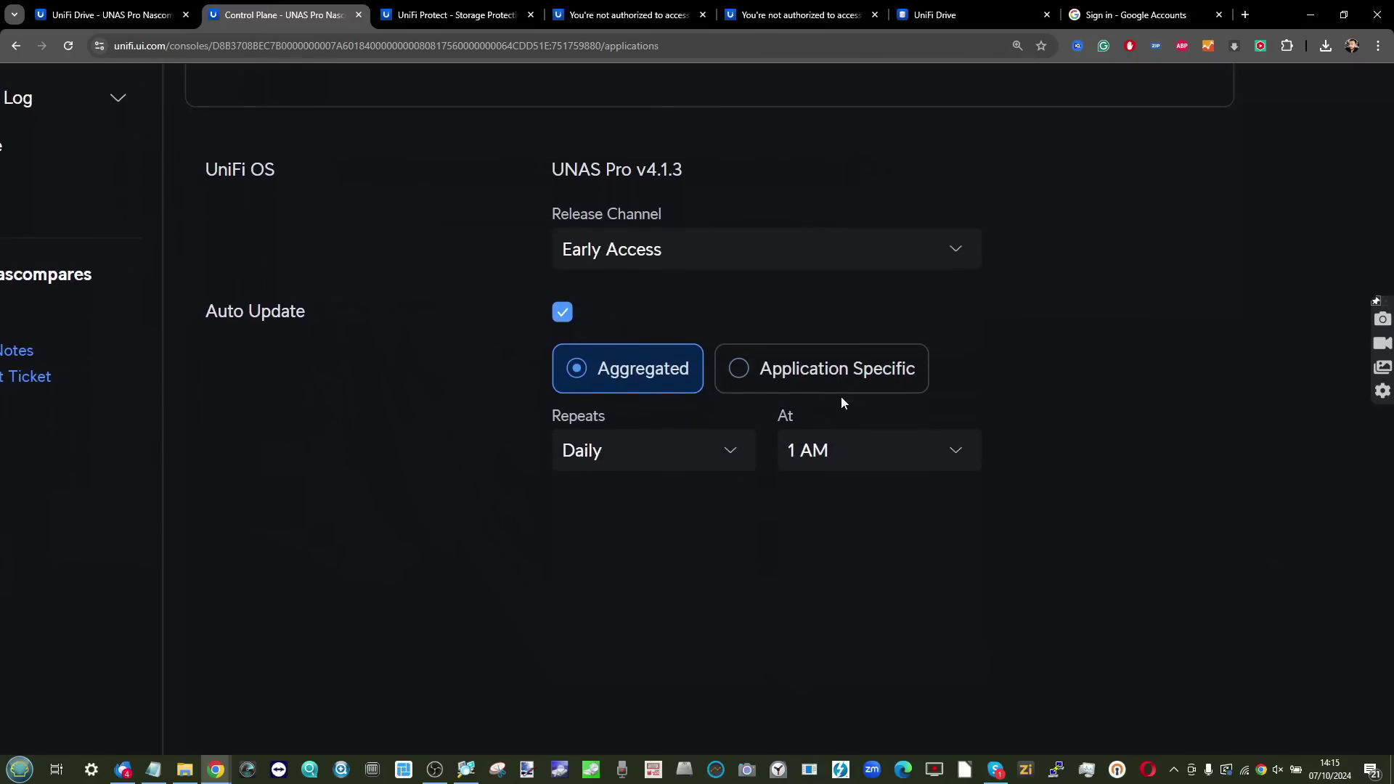
Try separate Drive and UniFi OS schedules, then keep Daily and choose one Aggregated schedule.
left_click(637, 450)
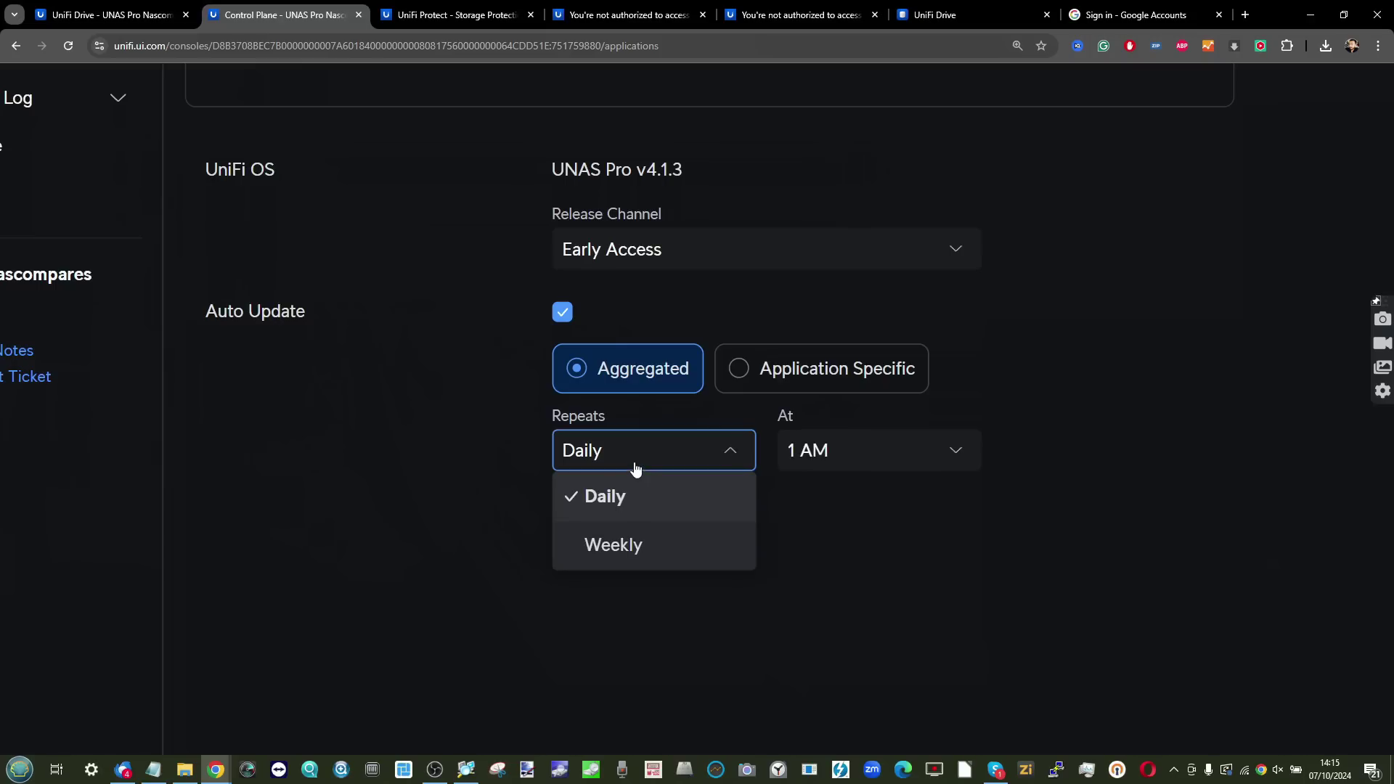
left_click(819, 389)
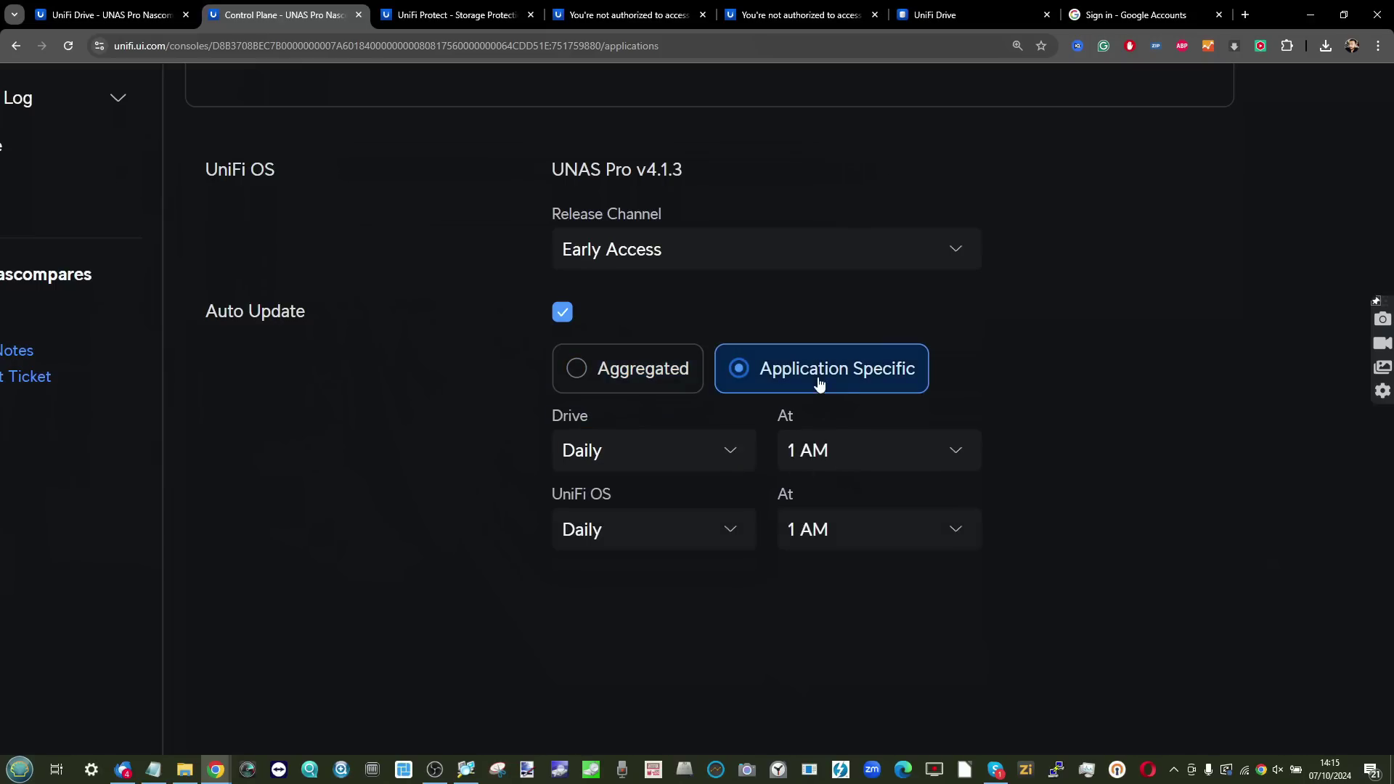
scroll(762, 569, "up", 5)
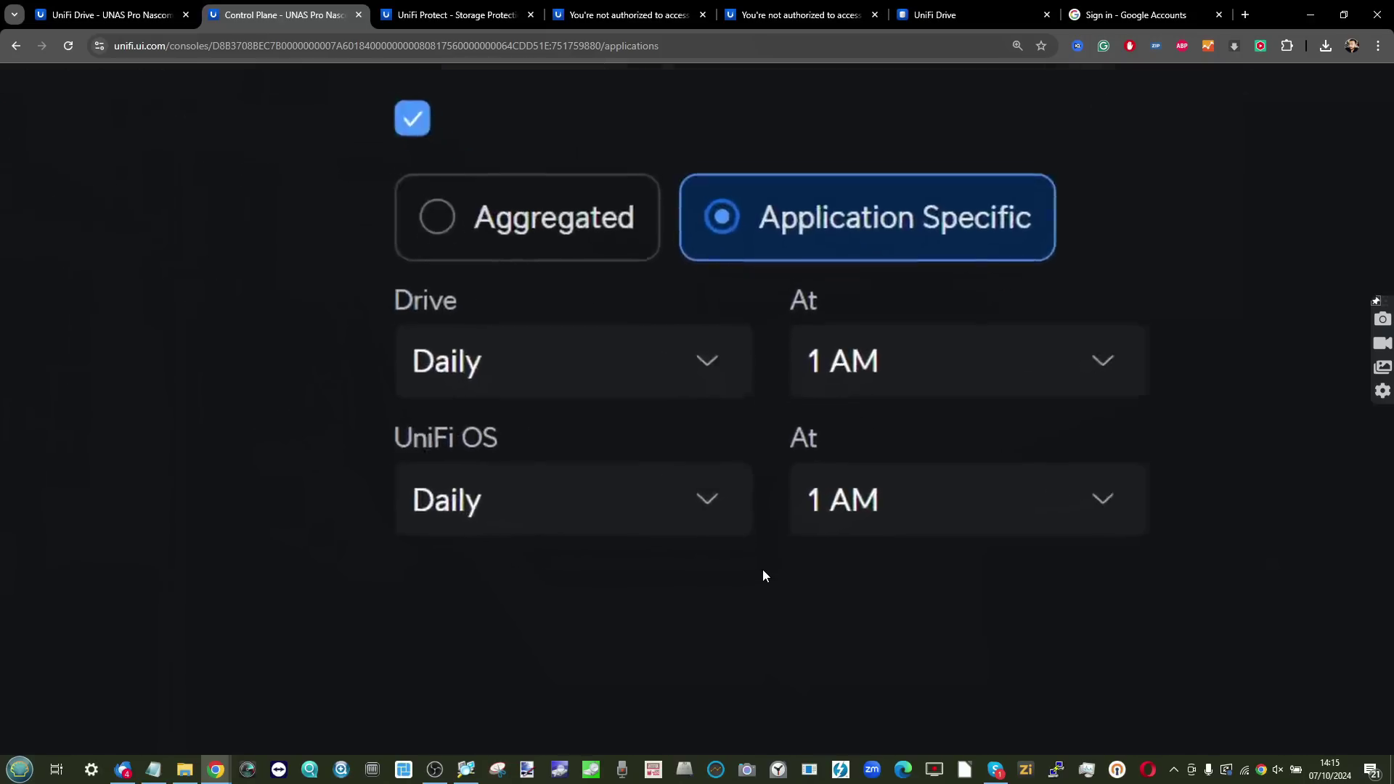
left_click(700, 508)
scroll(568, 653, "down", 5)
scroll(568, 654, "down", 1)
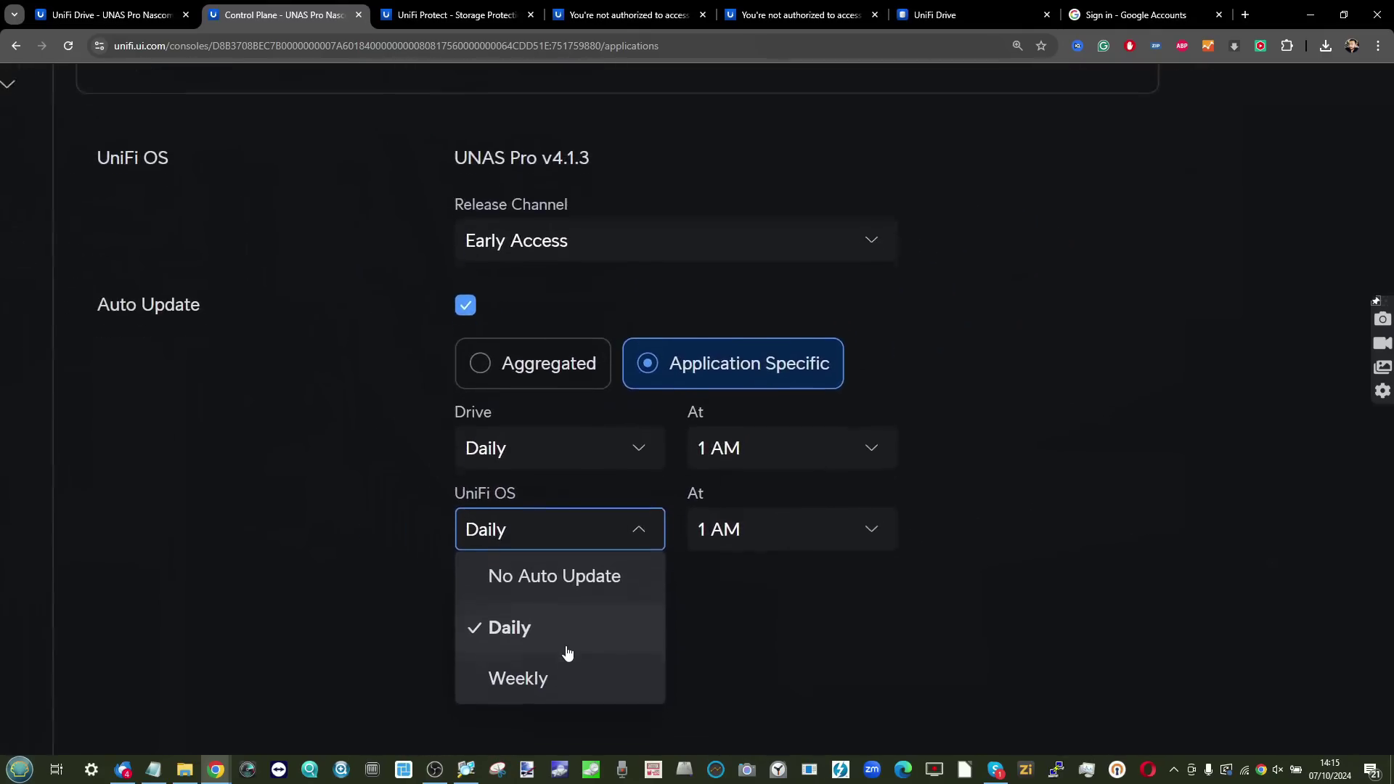
left_click(640, 440)
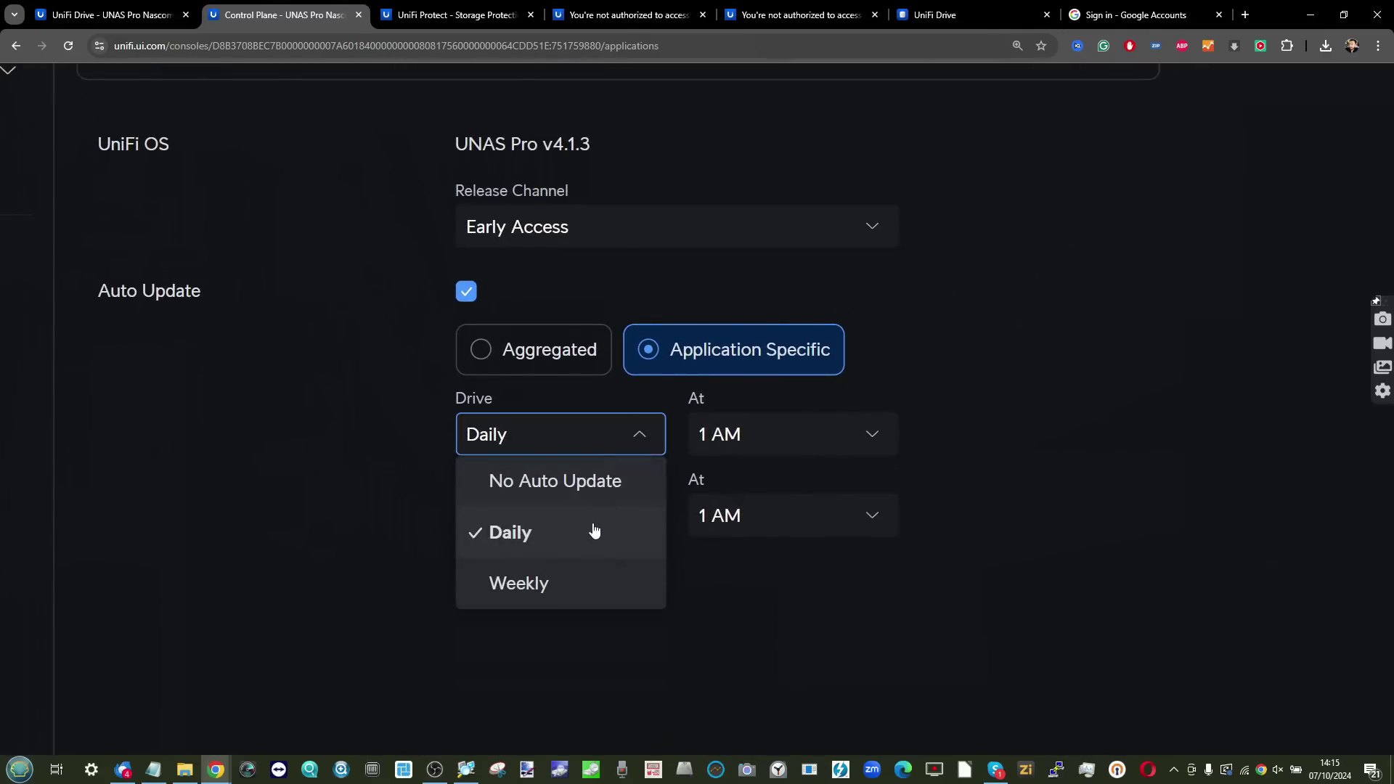
left_click(958, 432)
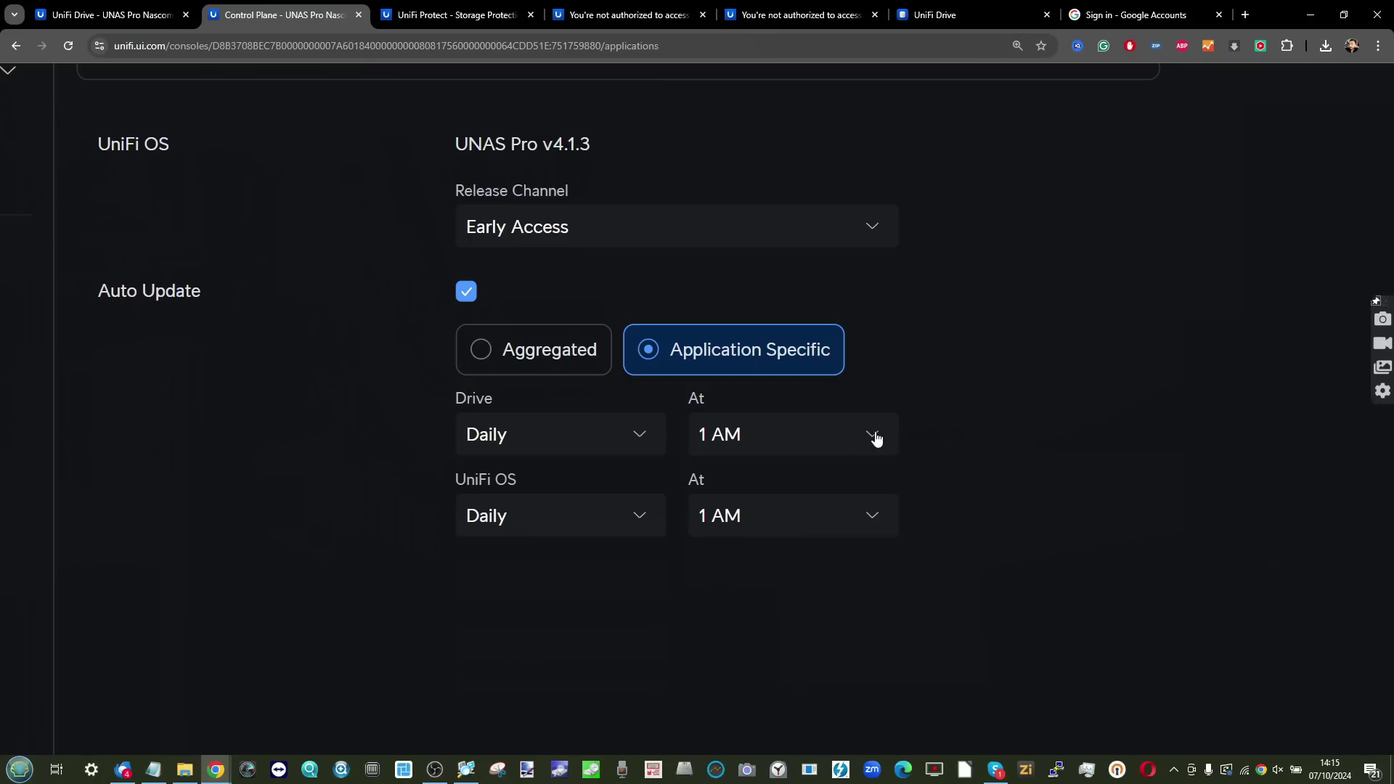
left_click(476, 353)
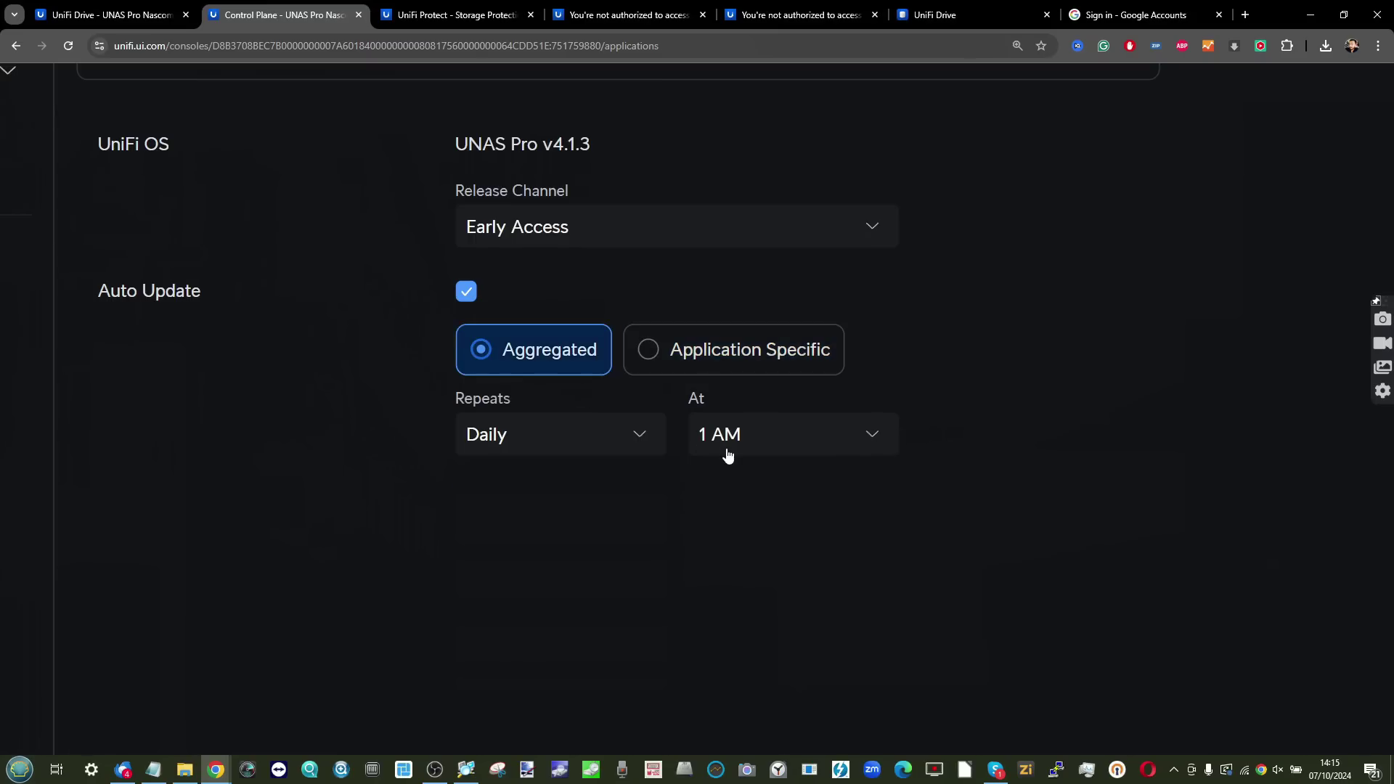
scroll(725, 455, "down", 5)
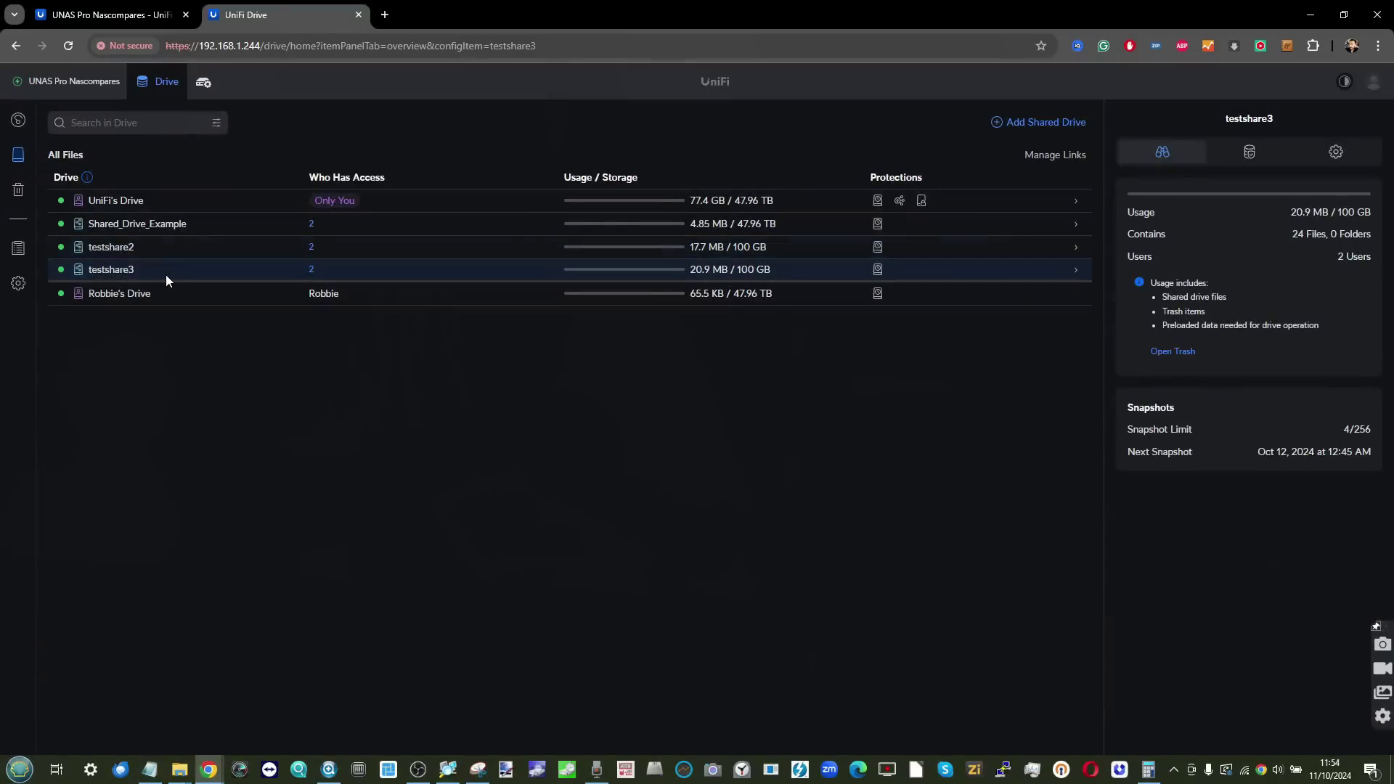
Show testshare3's files in Grid View sorted by Largest Size, then open testshare2's snapshot settings.
left_click(165, 275)
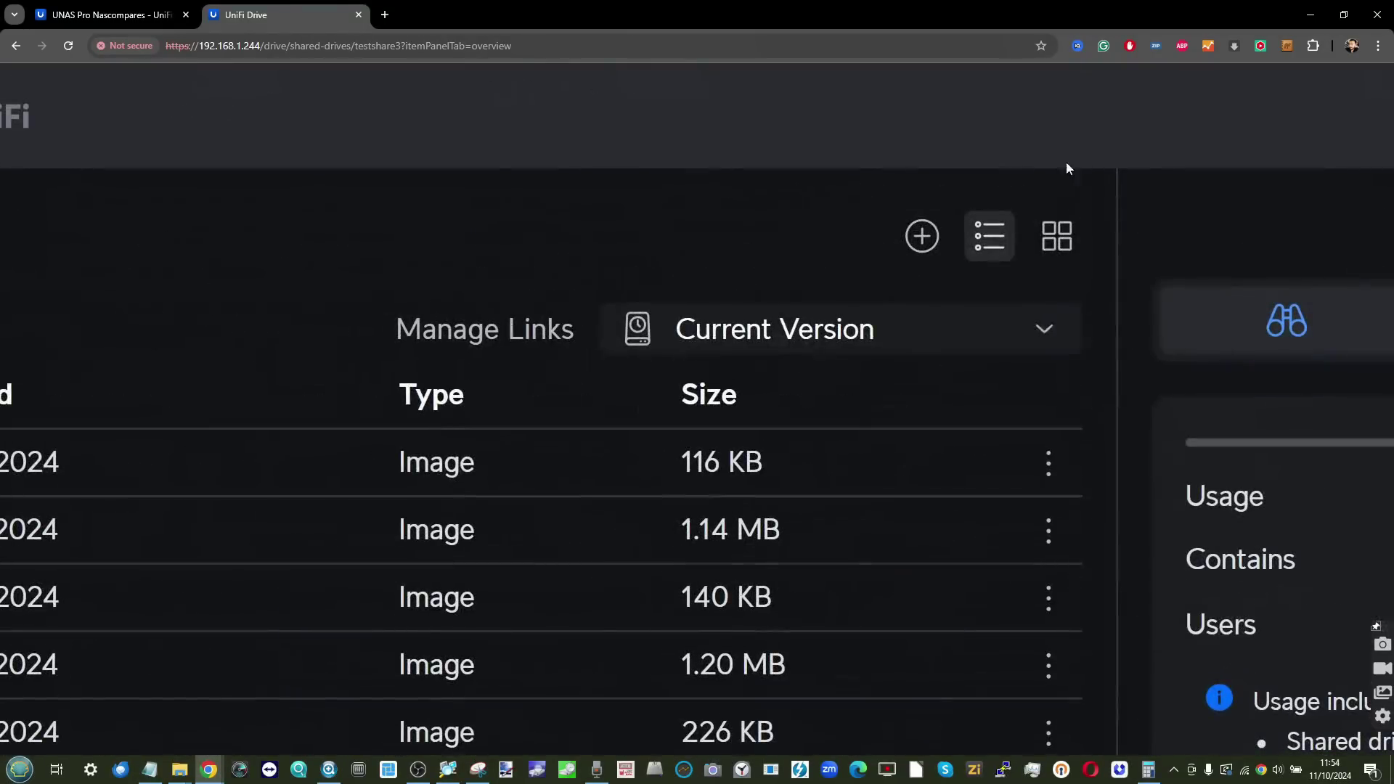
left_click(1083, 123)
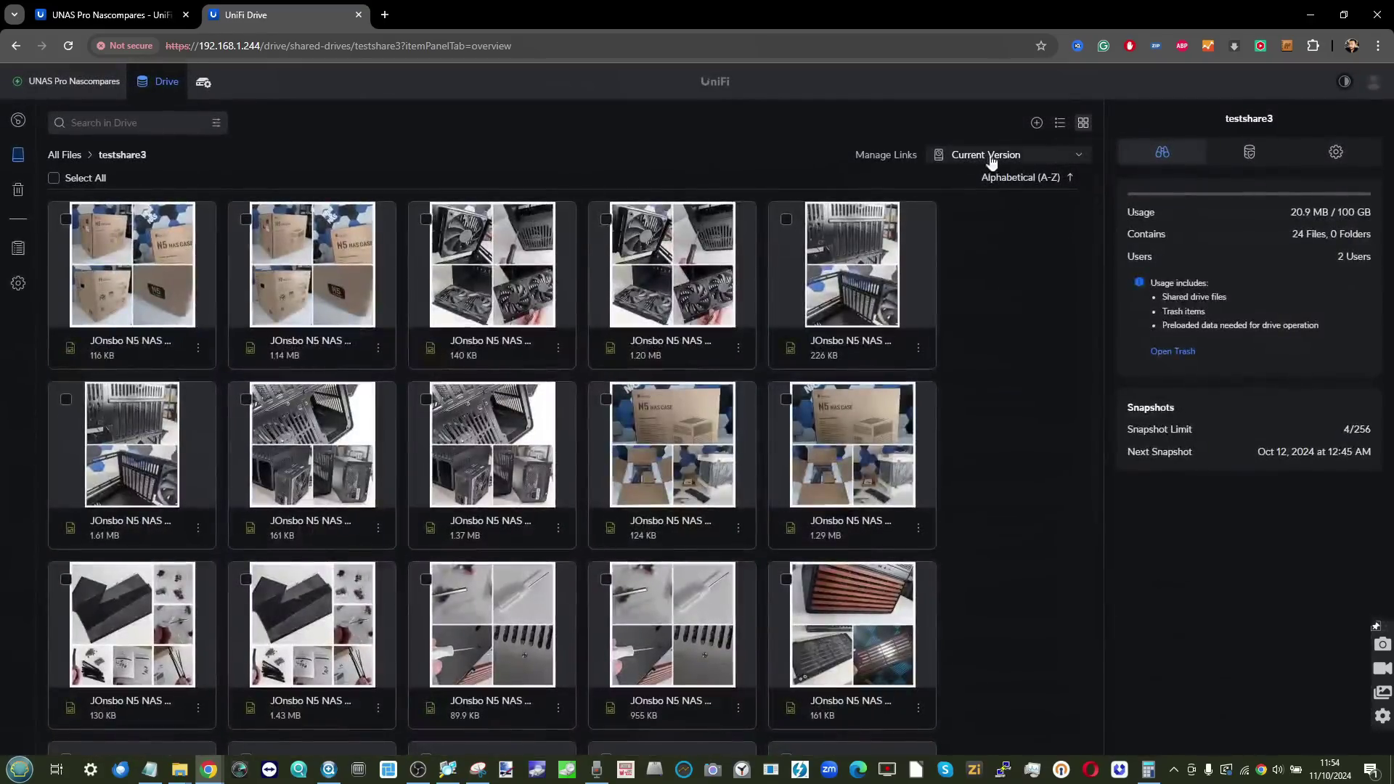
left_click(921, 394)
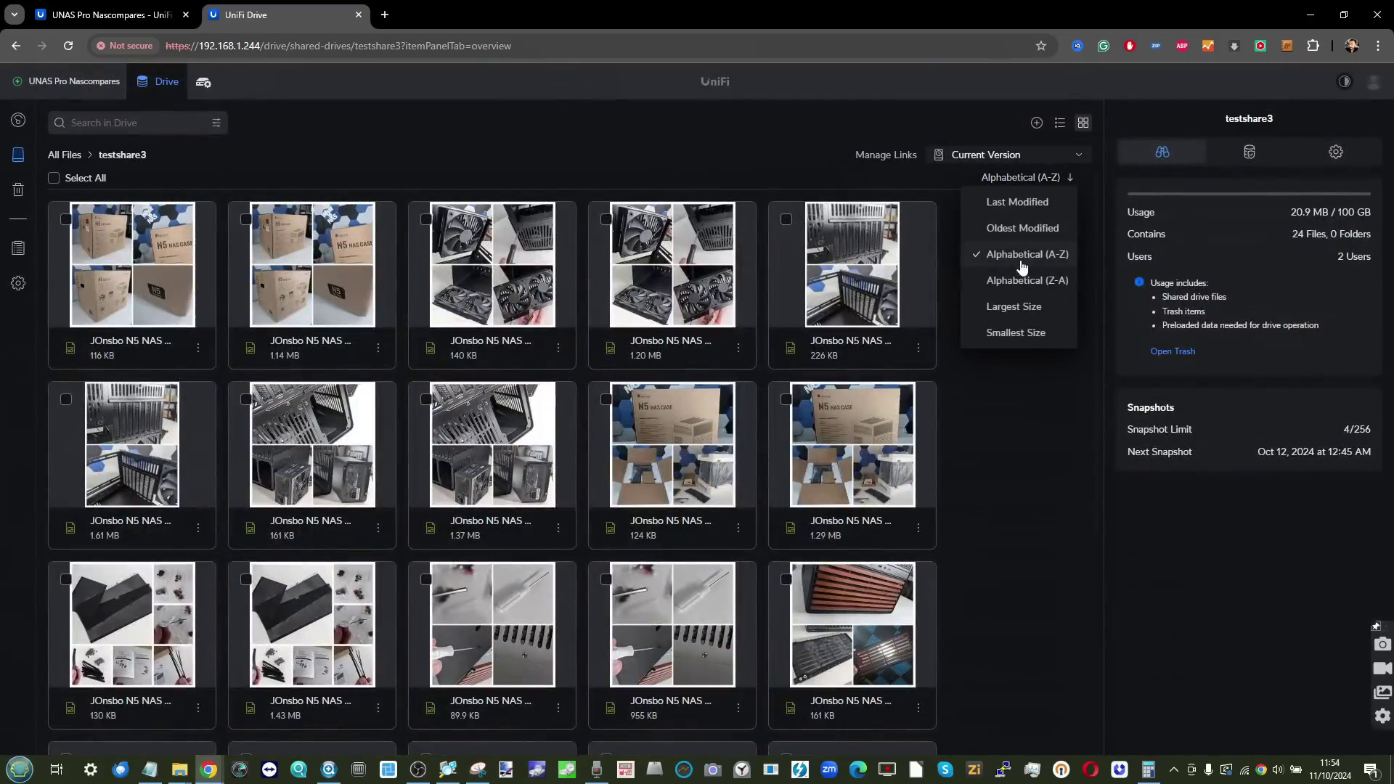
left_click(1013, 307)
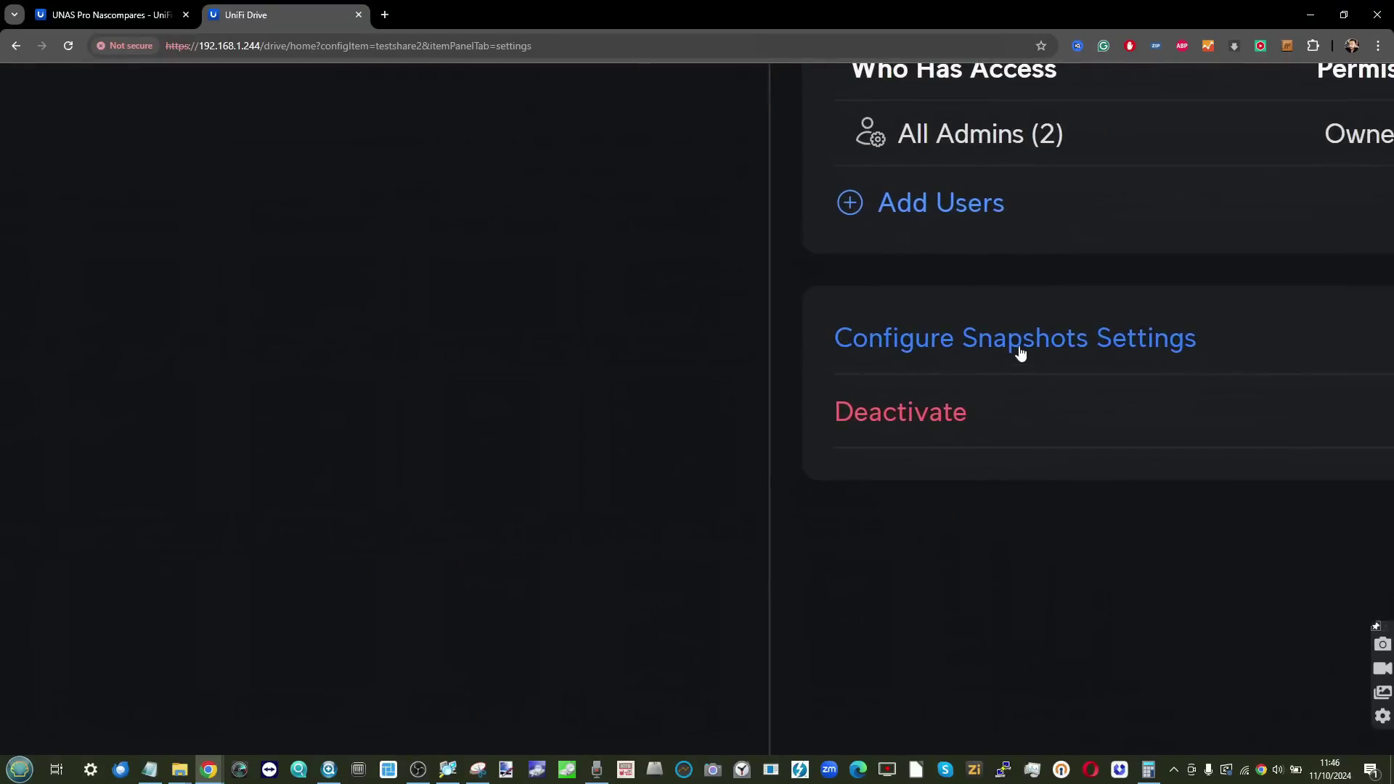
left_click(1020, 351)
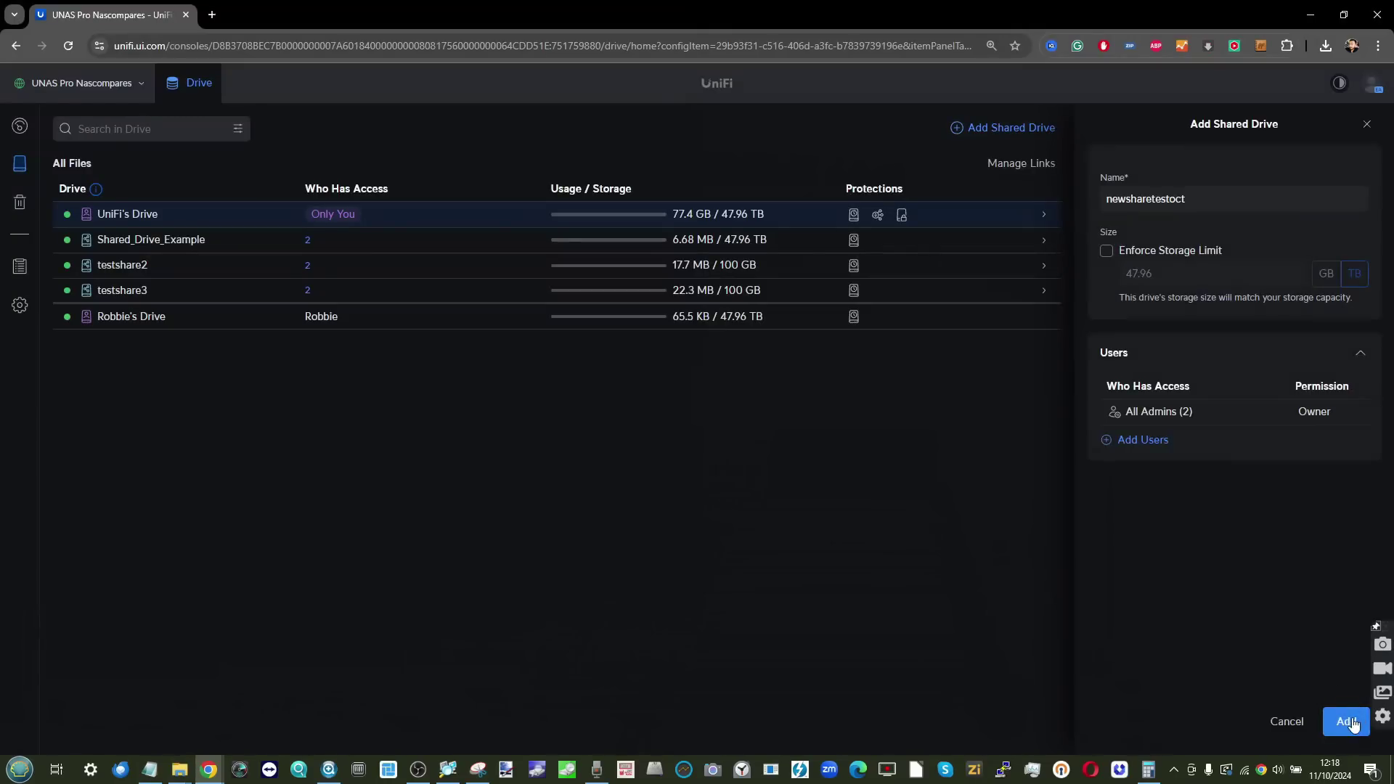
Save the UniFi OS backup file with its default name as a UNIFI File.
left_click(1347, 721)
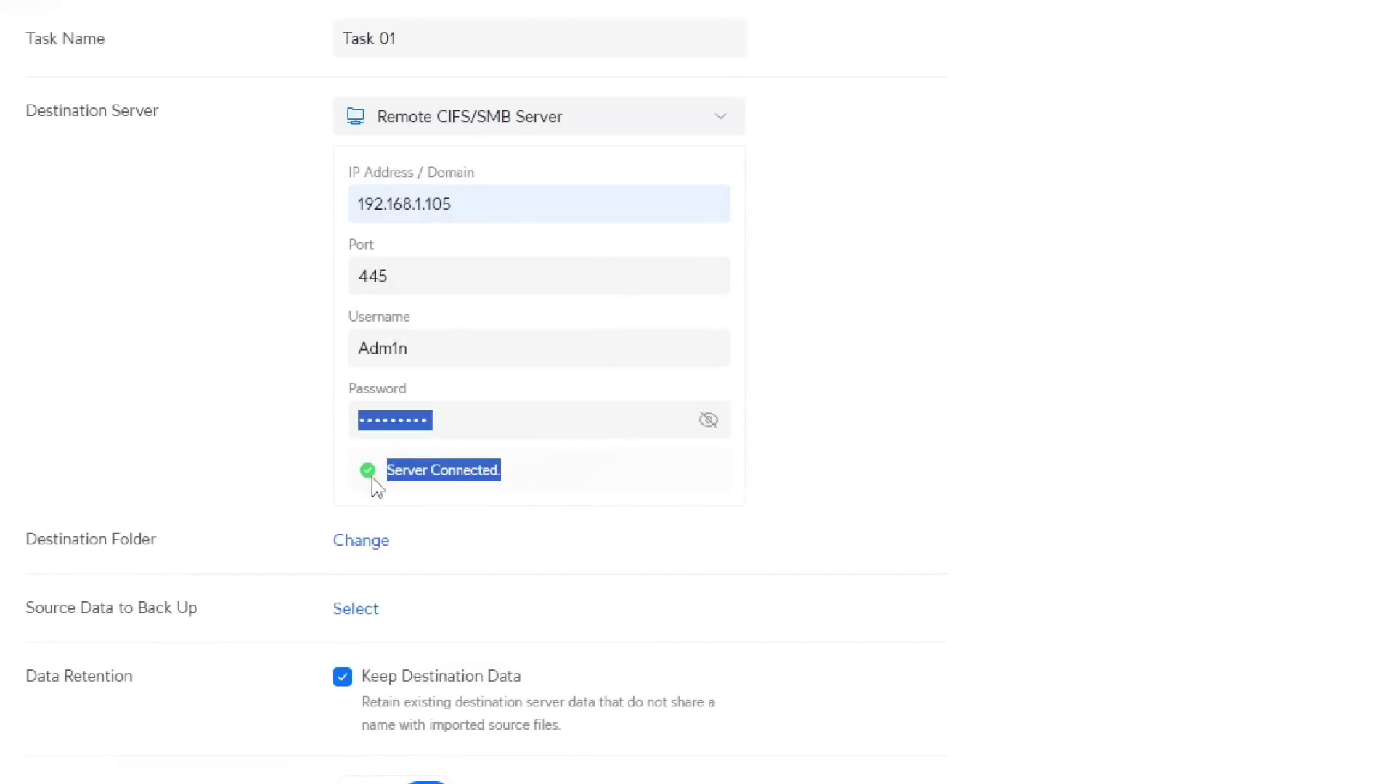
Pick the backup task's destination folder, then open Manage Storage in Control Plane.
left_click(359, 541)
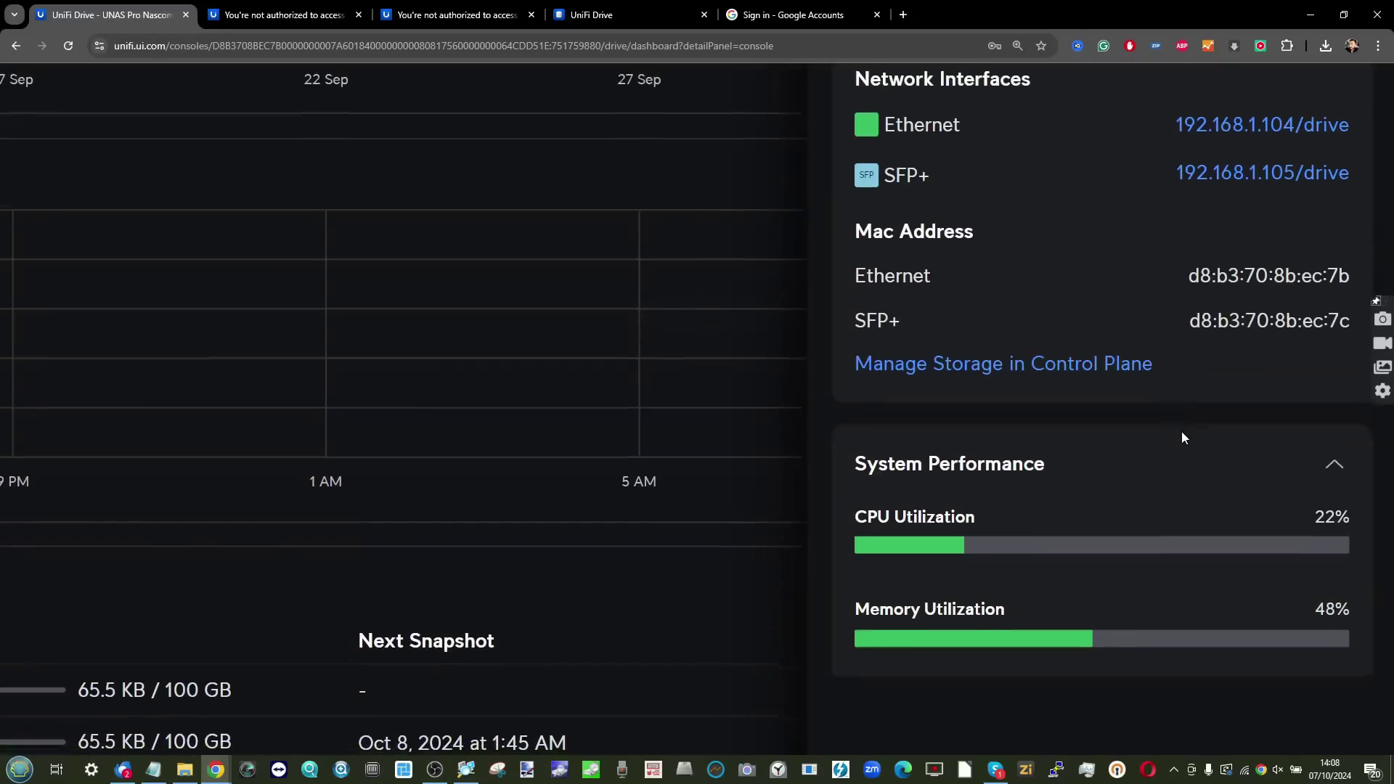
scroll(1182, 435, "down", 1)
left_click(1096, 335)
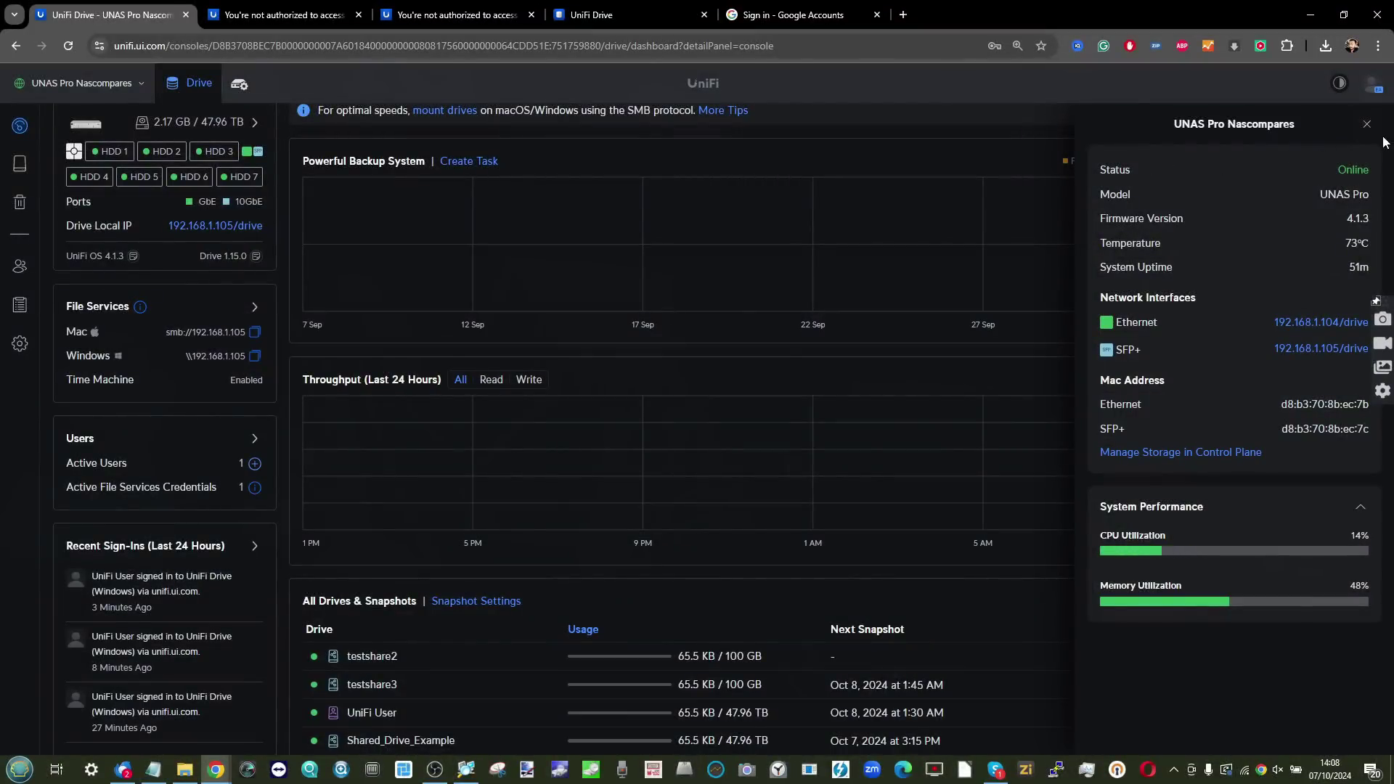
scroll(1386, 145, "up", 5)
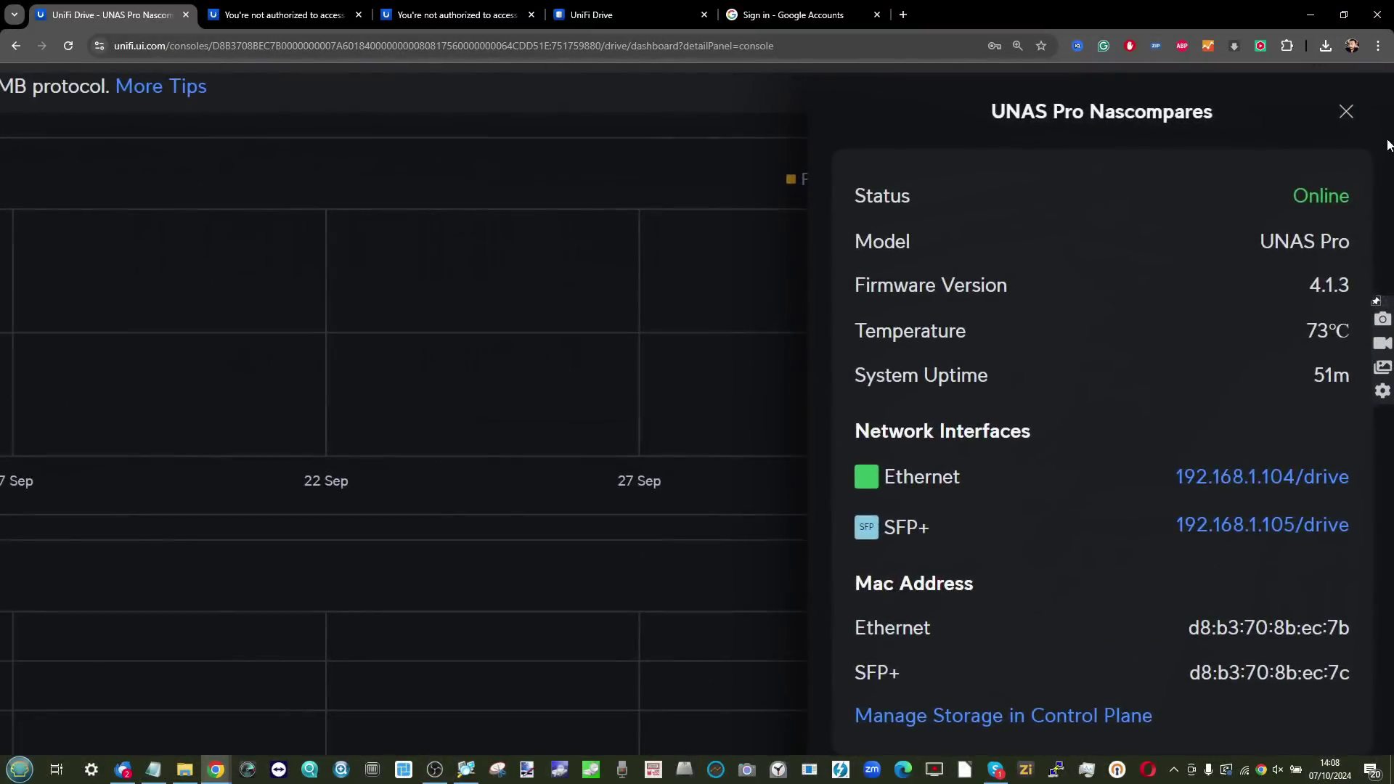
scroll(1387, 145, "down", 1)
scroll(1182, 434, "down", 3)
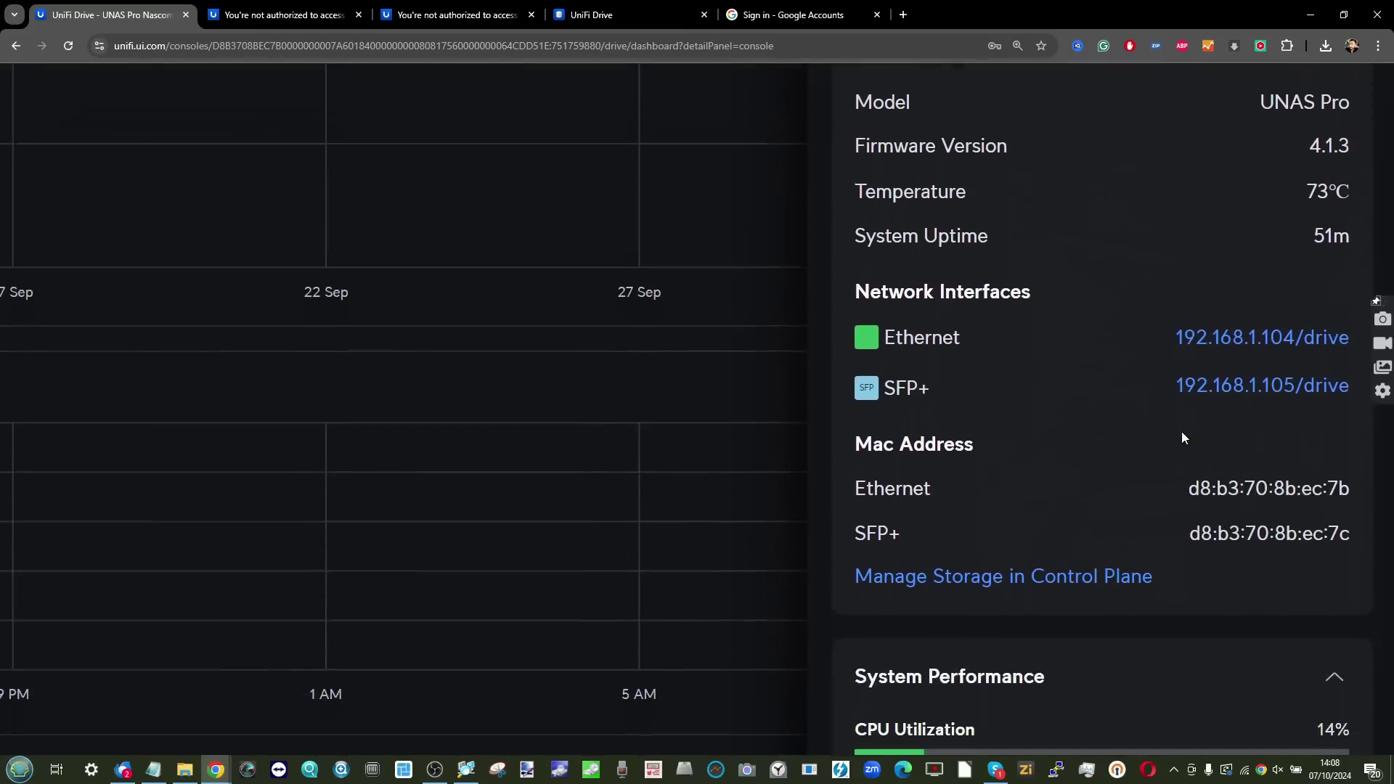
scroll(1182, 432, "down", 3)
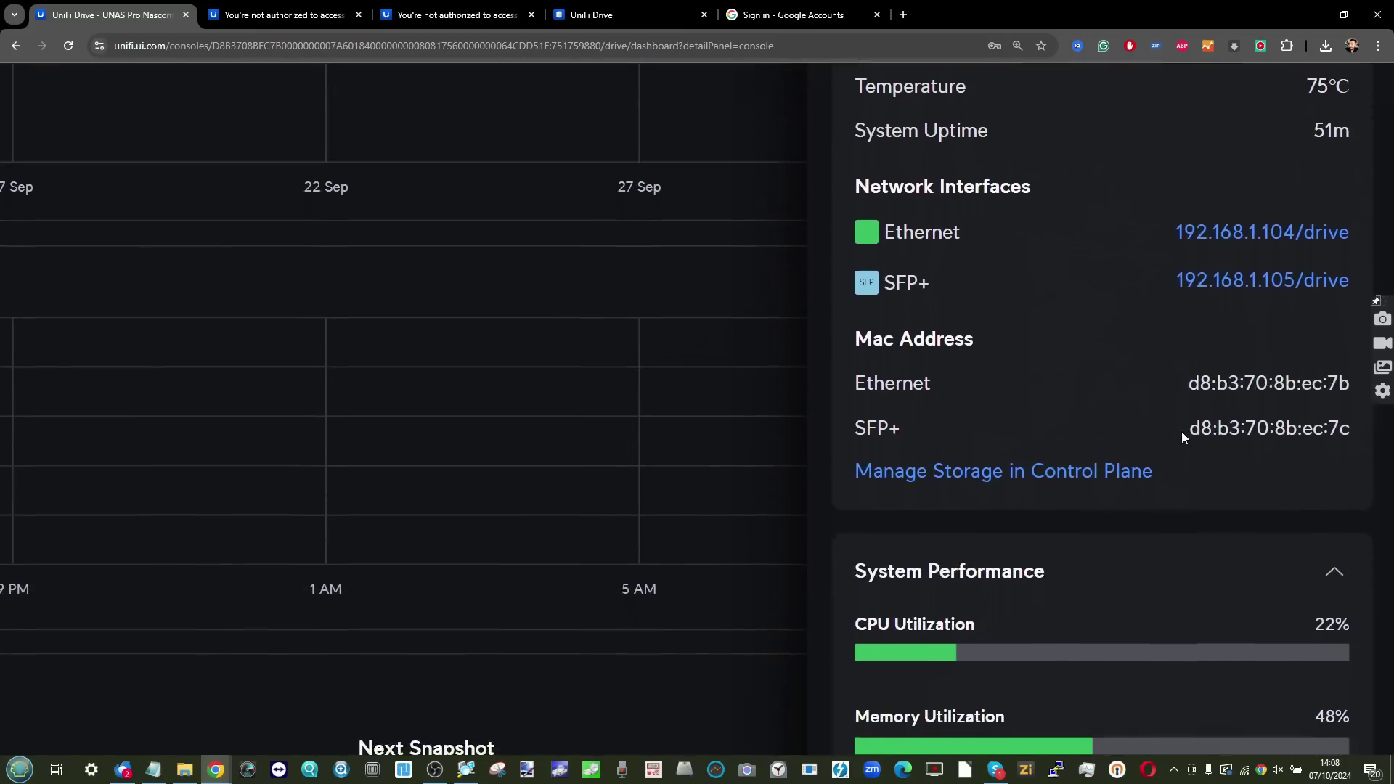
scroll(1182, 431, "down", 1)
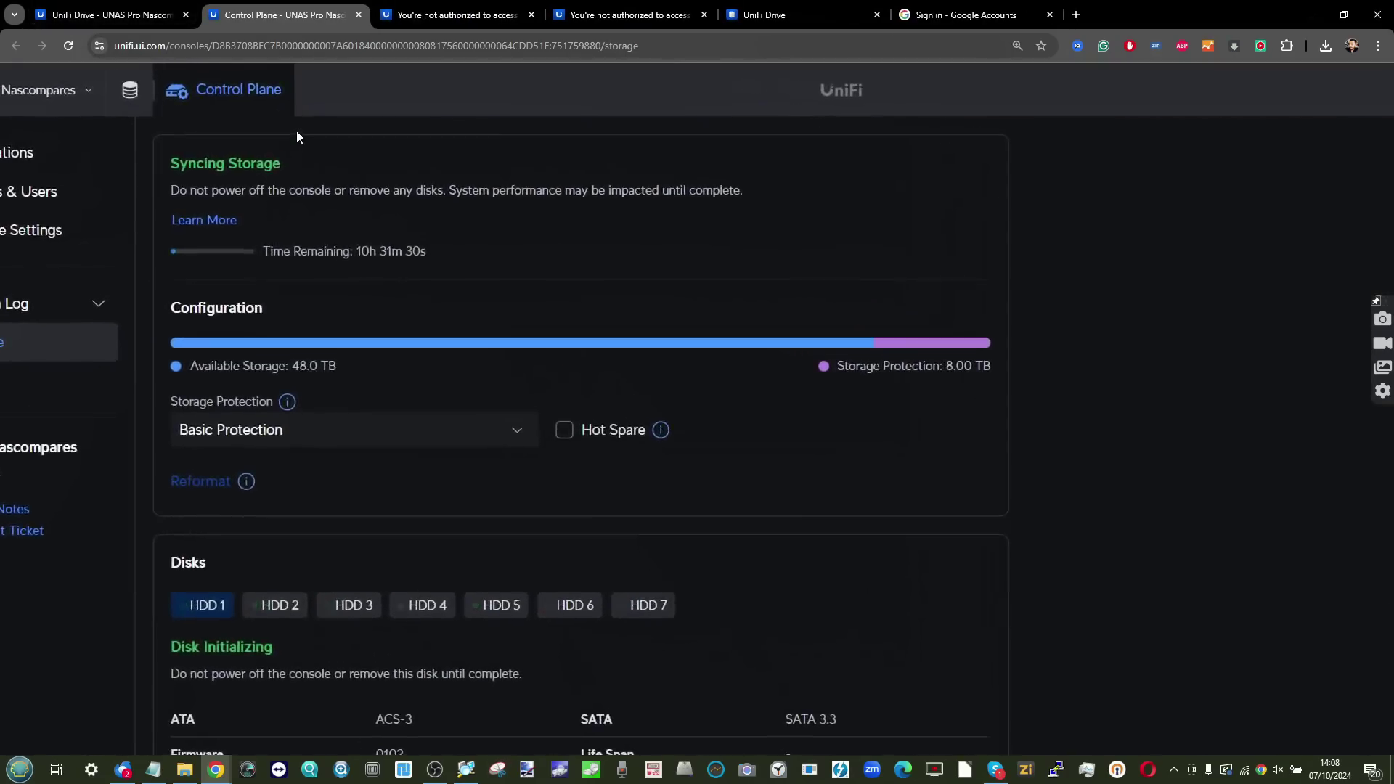
Check the Storage Protection level choices and keep Basic Protection.
scroll(298, 145, "down", 1)
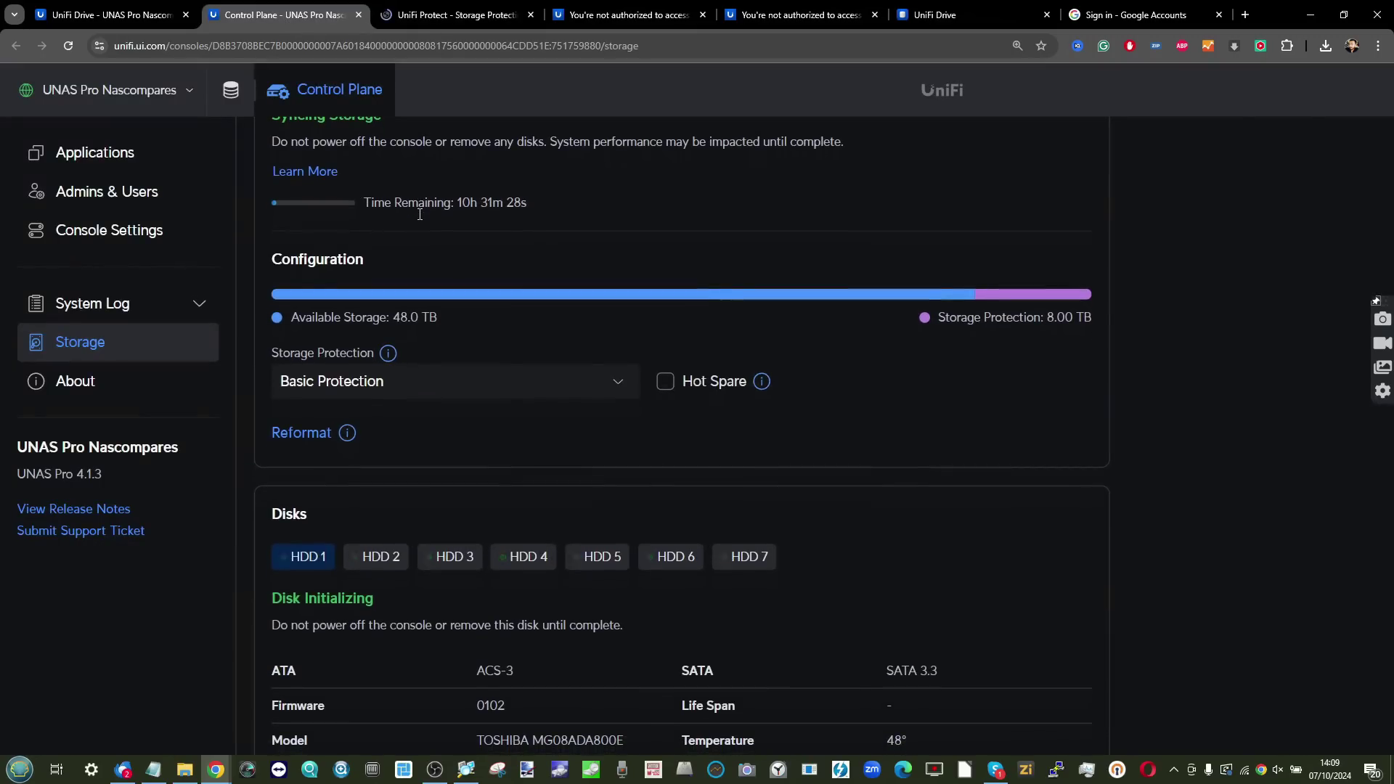
left_click(446, 392)
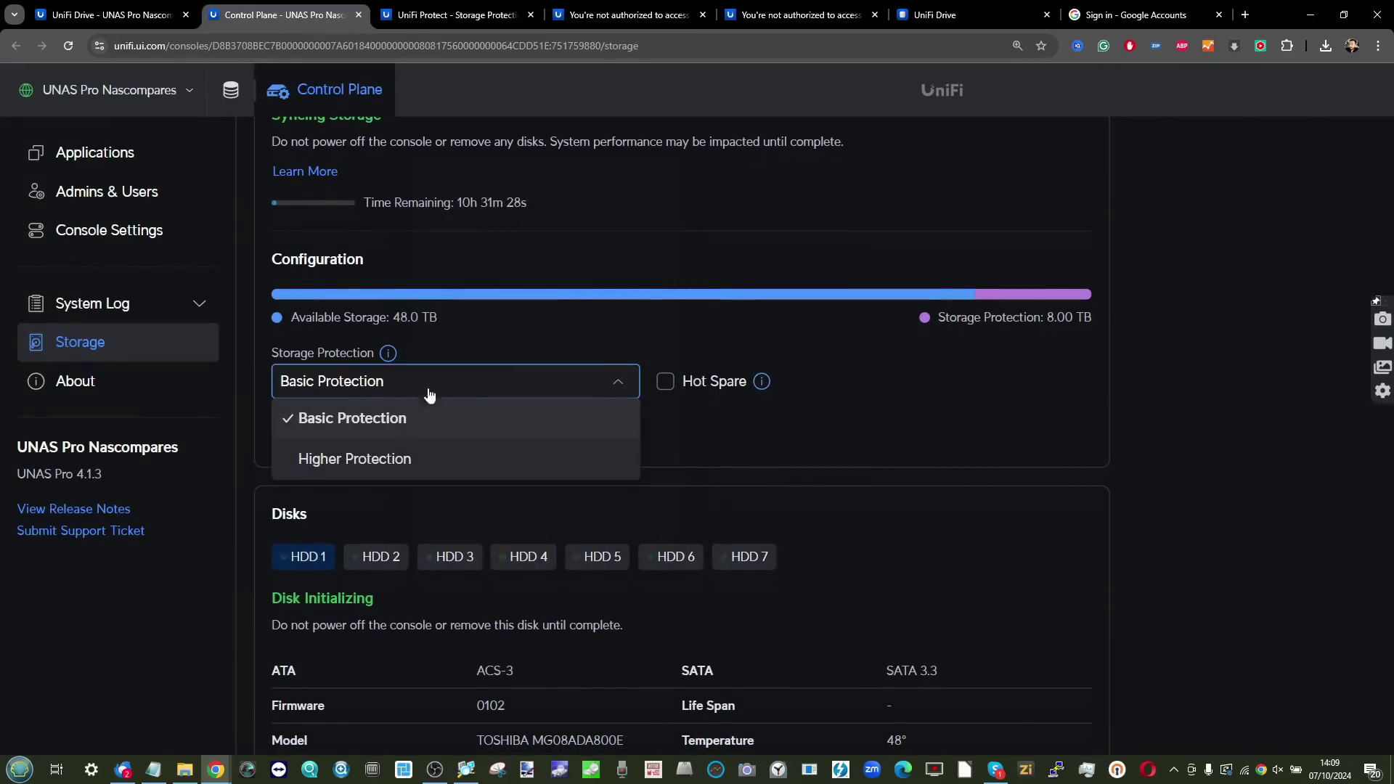
scroll(722, 482, "down", 4)
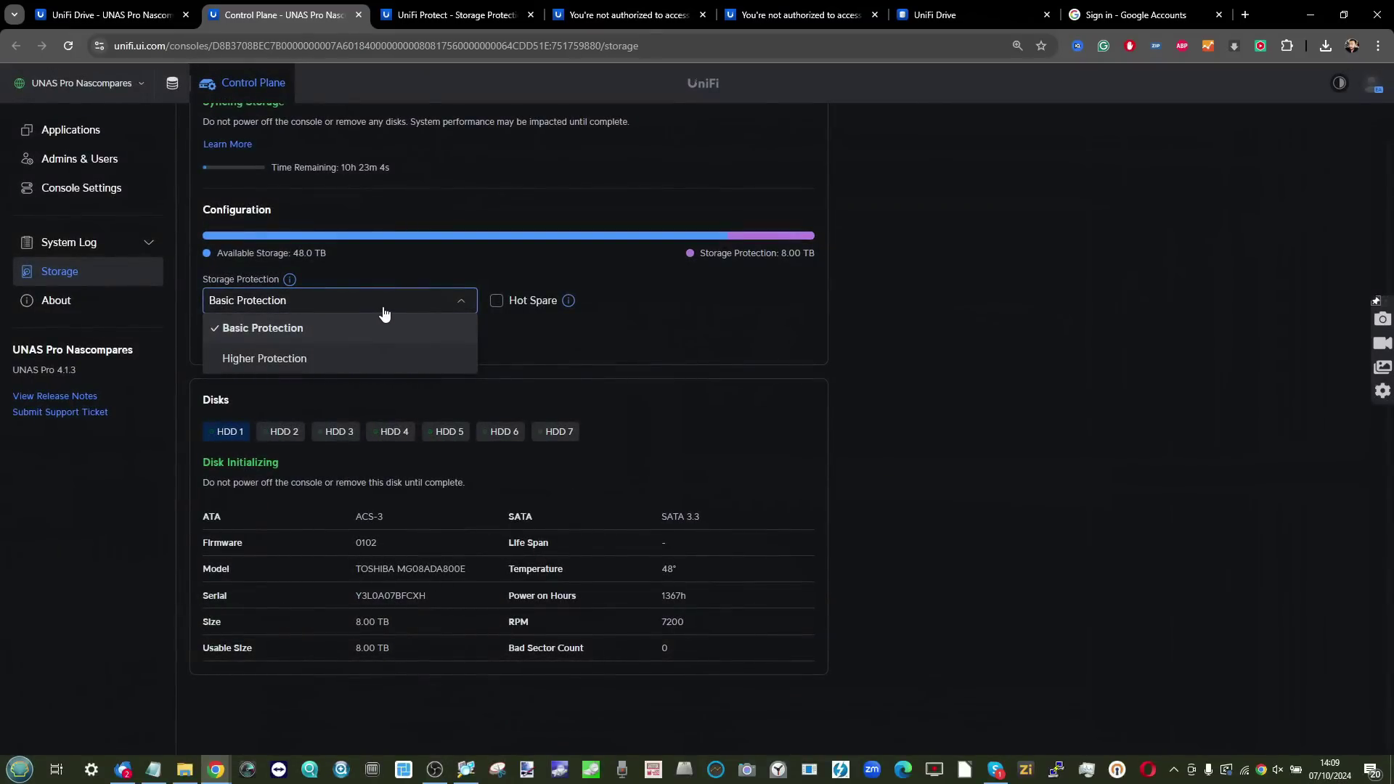
left_click(665, 477)
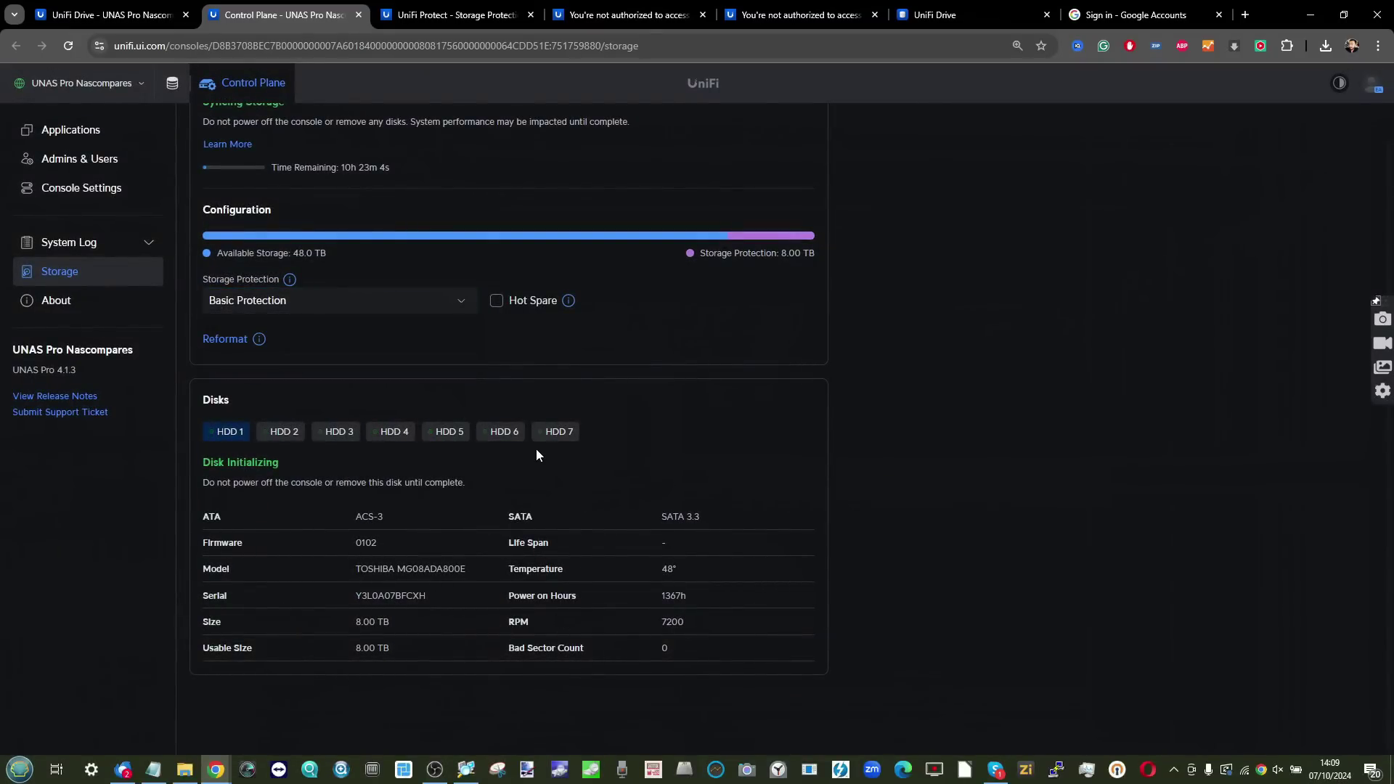
scroll(186, 526, "up", 5)
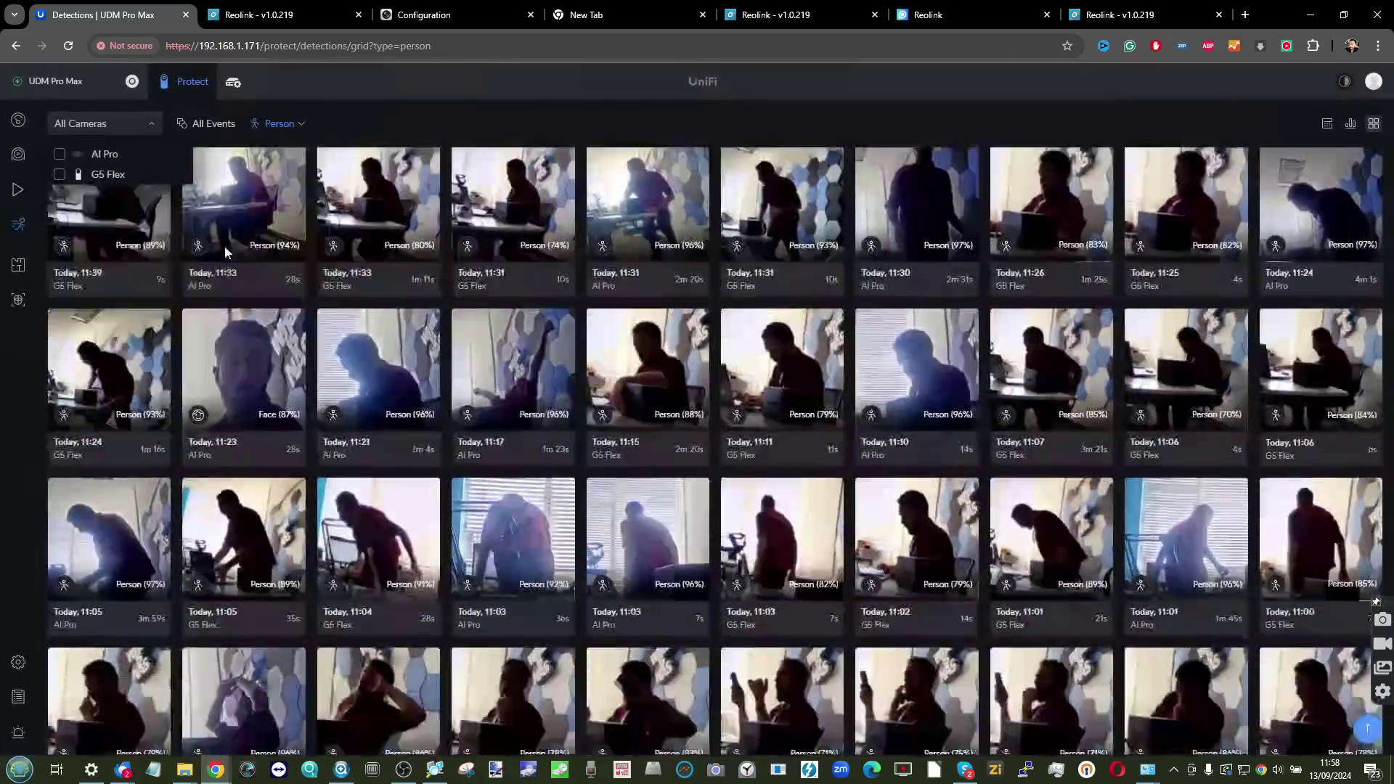
Close the camera filter, glance at face recognition, and dismiss the dashboard's cloud archive dialog.
scroll(520, 694, "down", 1)
scroll(225, 252, "up", 3)
left_click(147, 129)
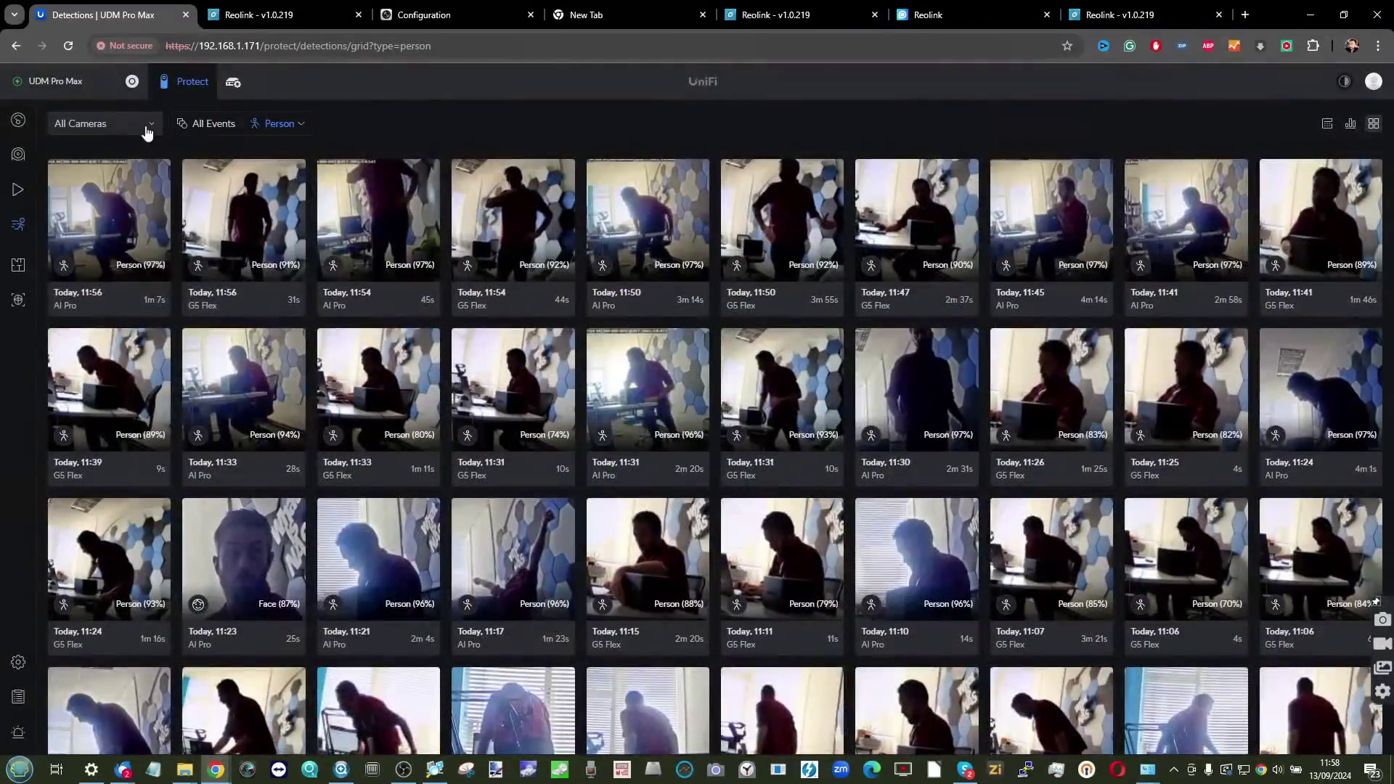
left_click(20, 308)
left_click(18, 135)
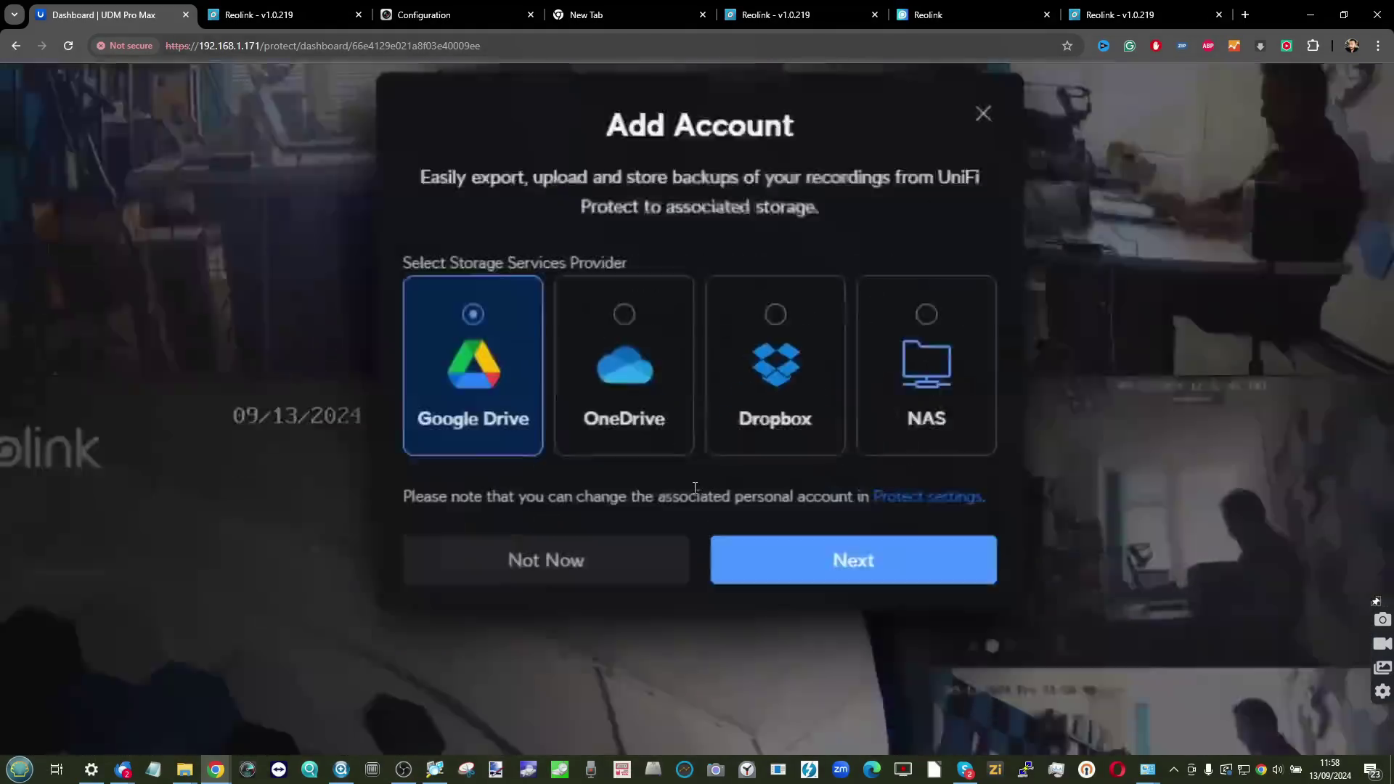
left_click(755, 436)
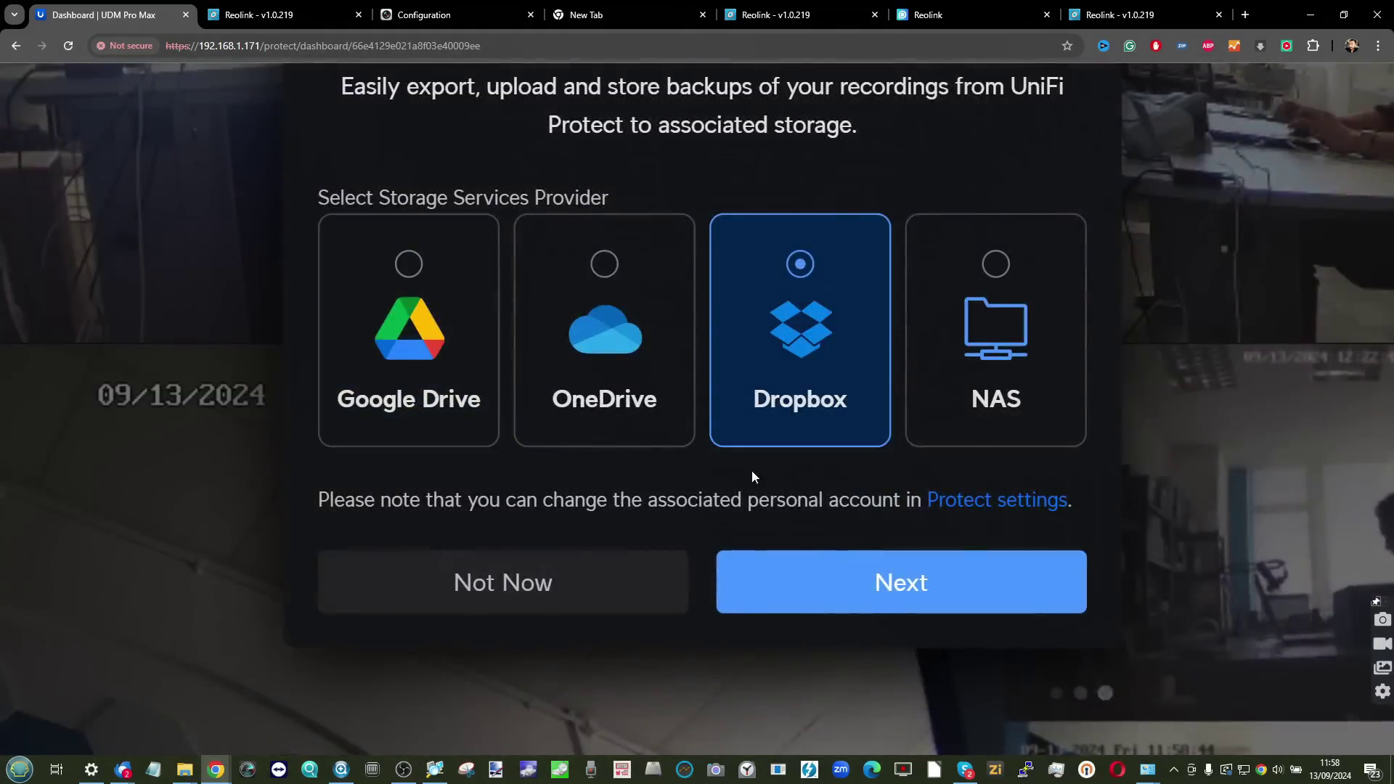
key("Escape")
Create and save a new live view with camera feeds in a larger grid layout.
left_click(842, 720)
left_click(926, 685)
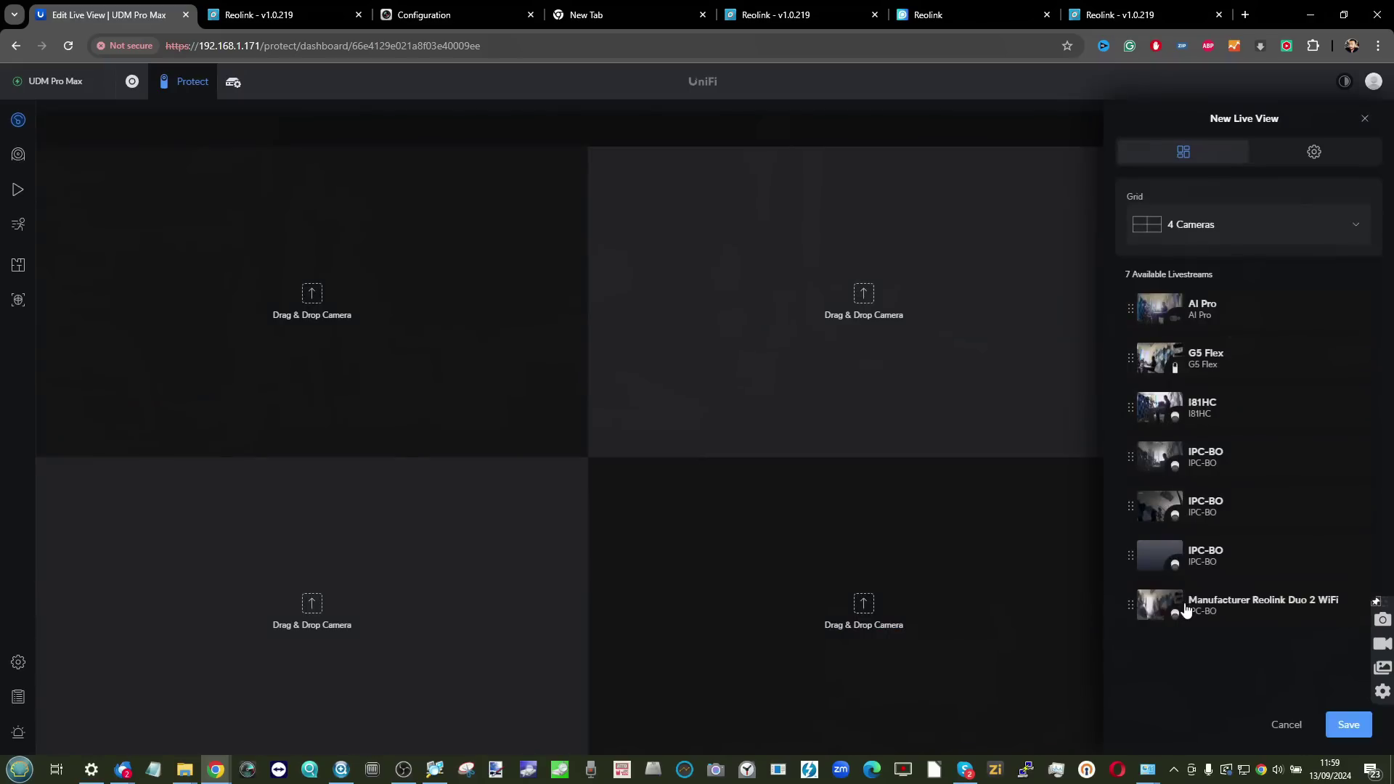
left_click_drag(1185, 608, 305, 301)
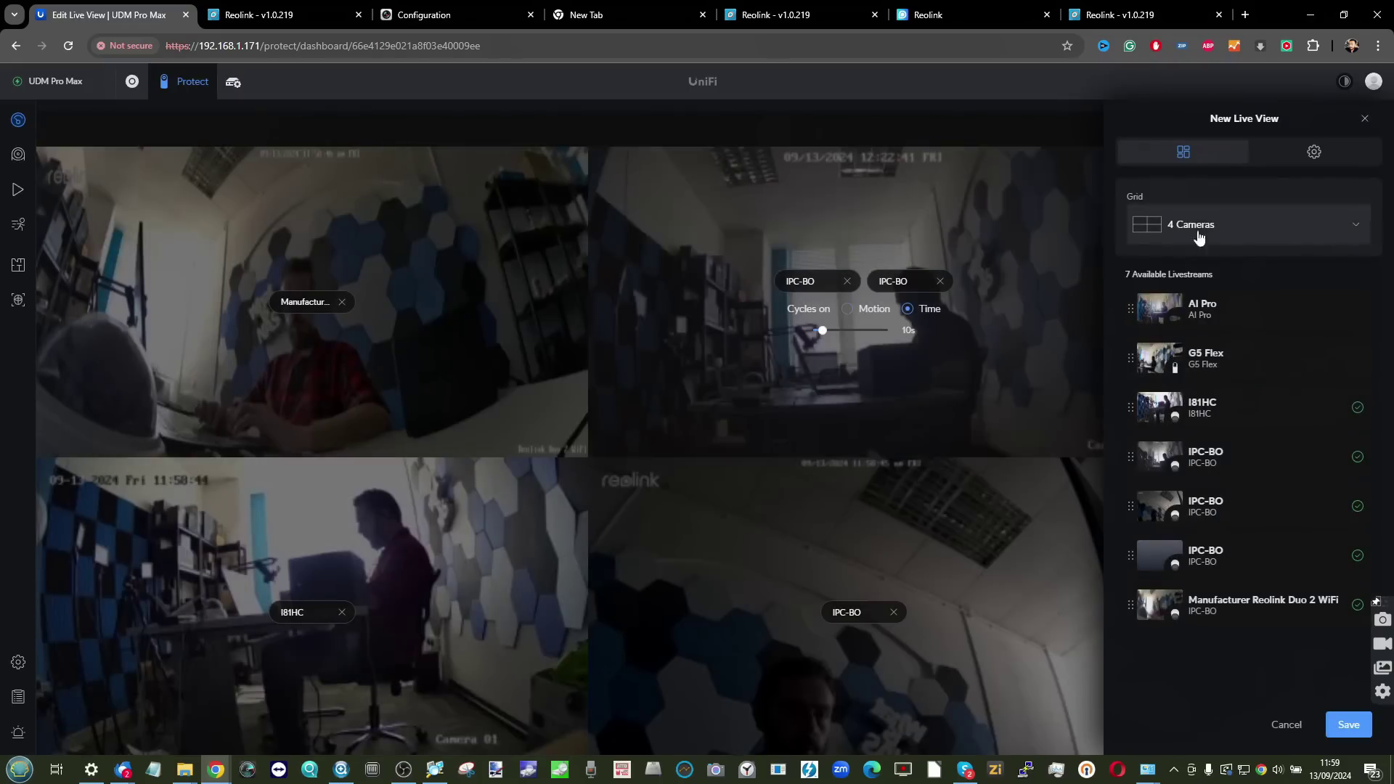
left_click(1198, 235)
left_click(1208, 383)
left_click(1197, 224)
left_click(1314, 151)
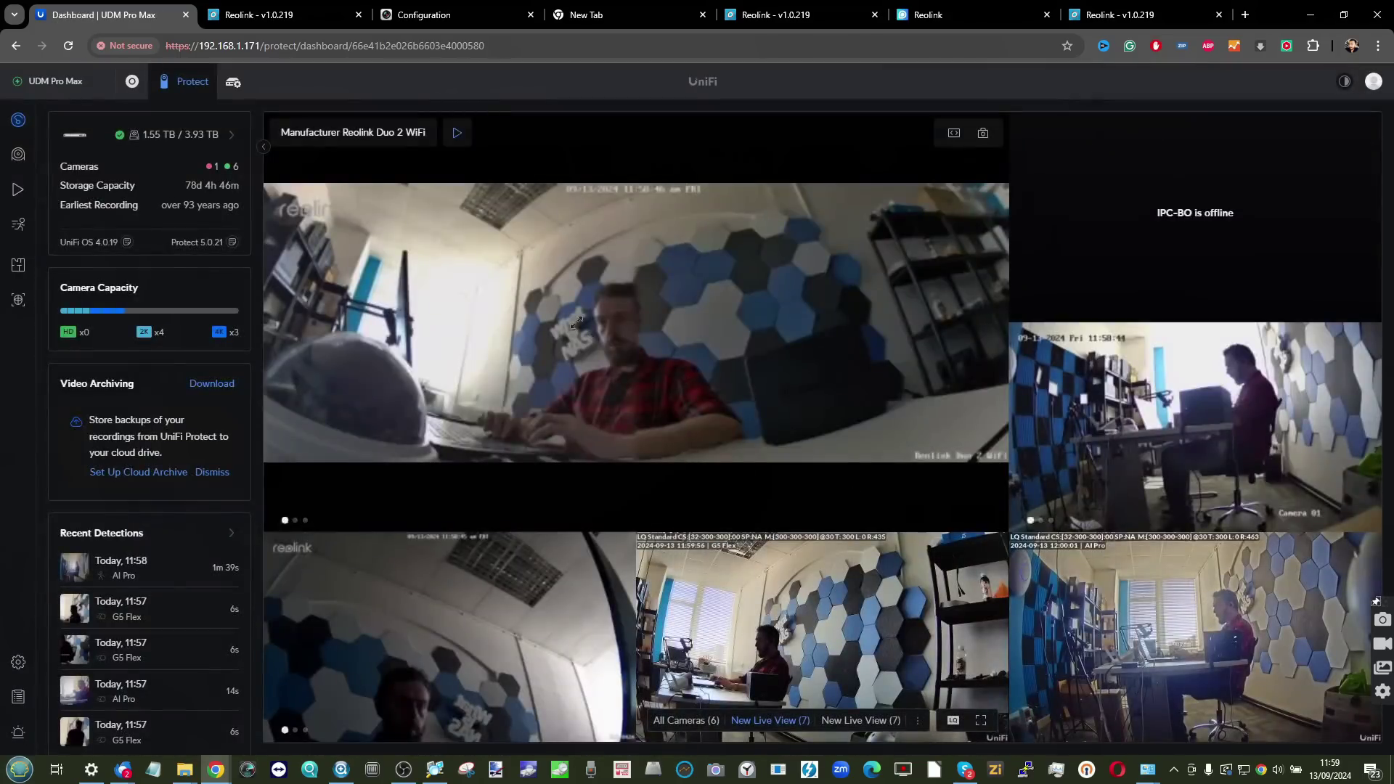
left_click(953, 720)
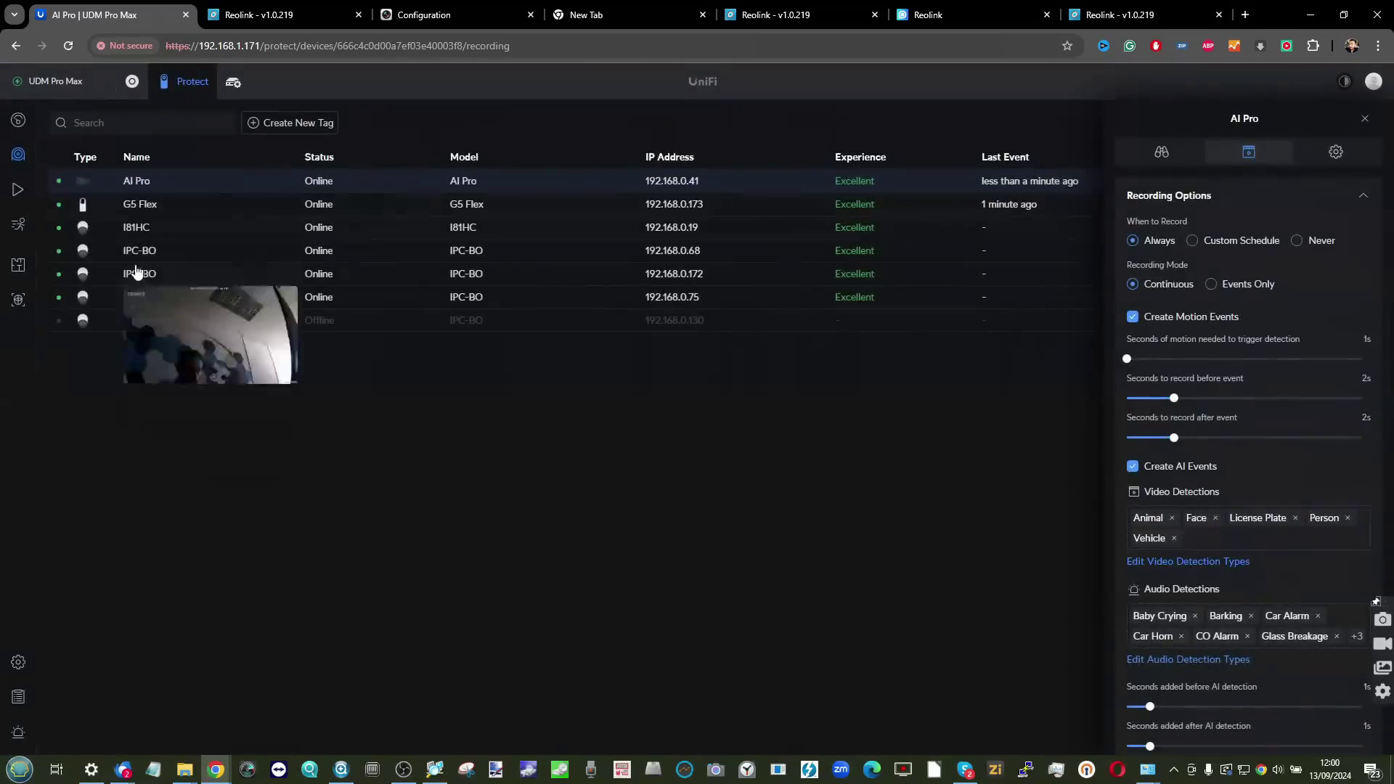
Show the IPC-BO camera's recording settings, down to Recording Retention set to Auto.
left_click(138, 271)
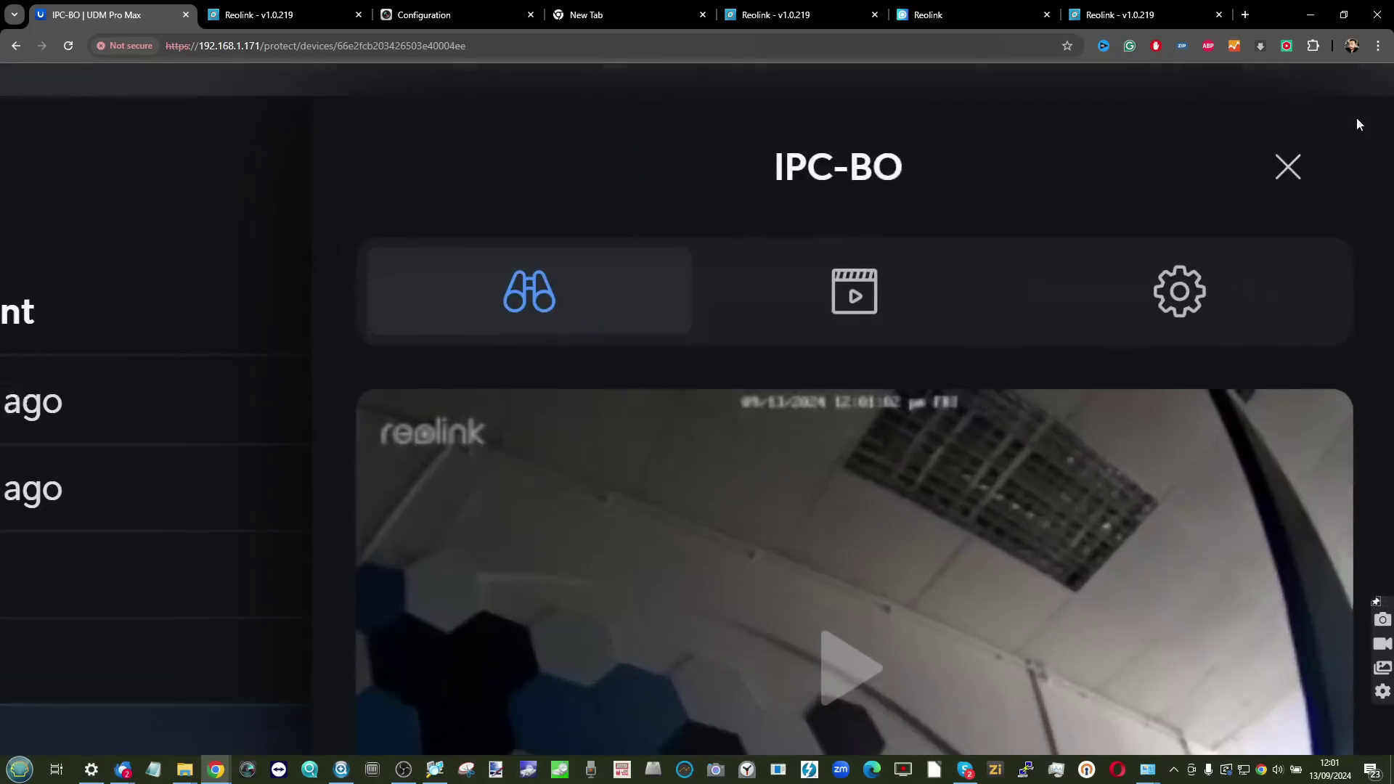
left_click(854, 285)
scroll(868, 264, "down", 10)
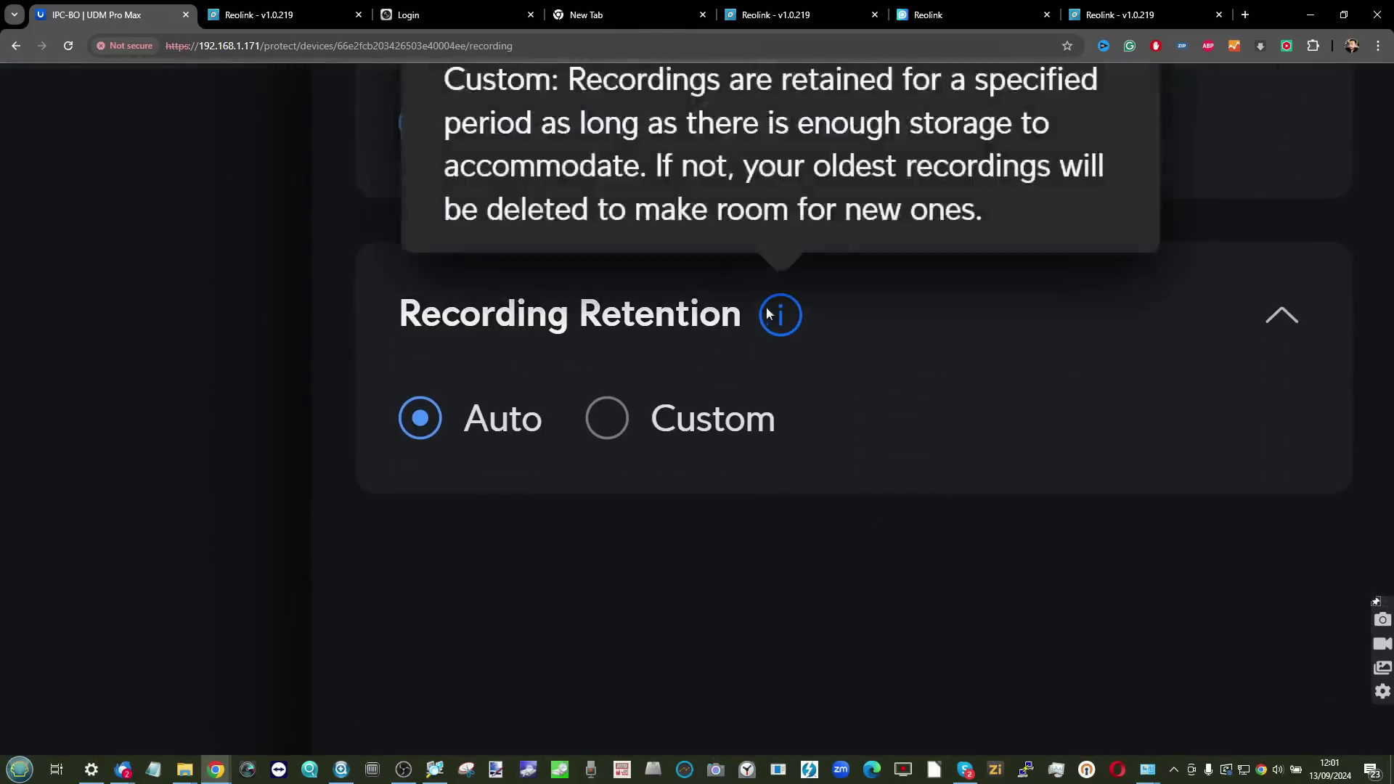